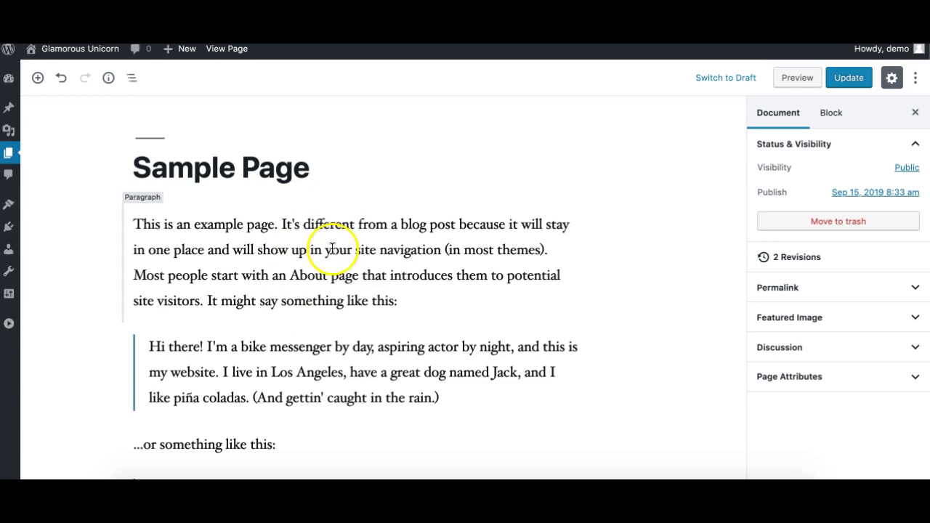
Select the Sample Page's first paragraph and reach the Customizer's Additional CSS editor
{"action": "left_click", "coordinate": [362, 246]}
{"action": "left_click", "coordinate": [379, 245]}
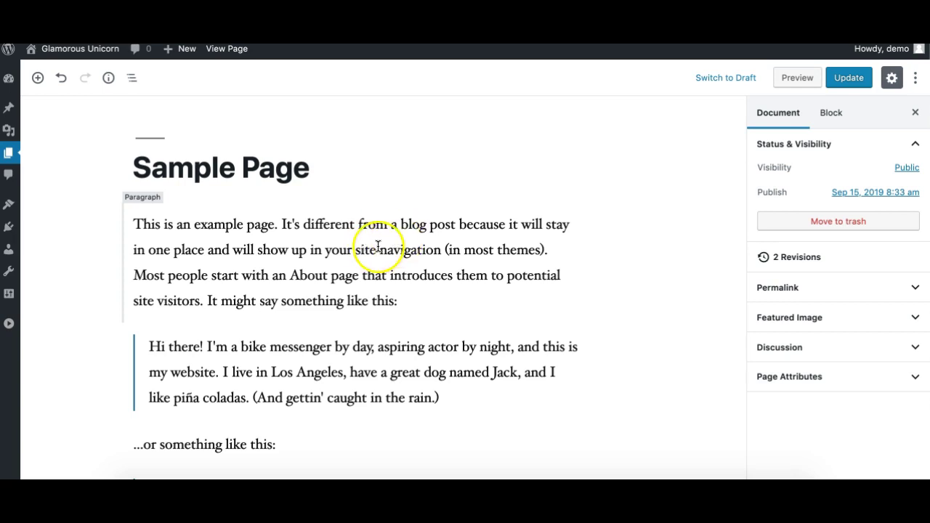
{"action": "left_click", "coordinate": [378, 245]}
{"action": "left_click", "coordinate": [617, 219]}
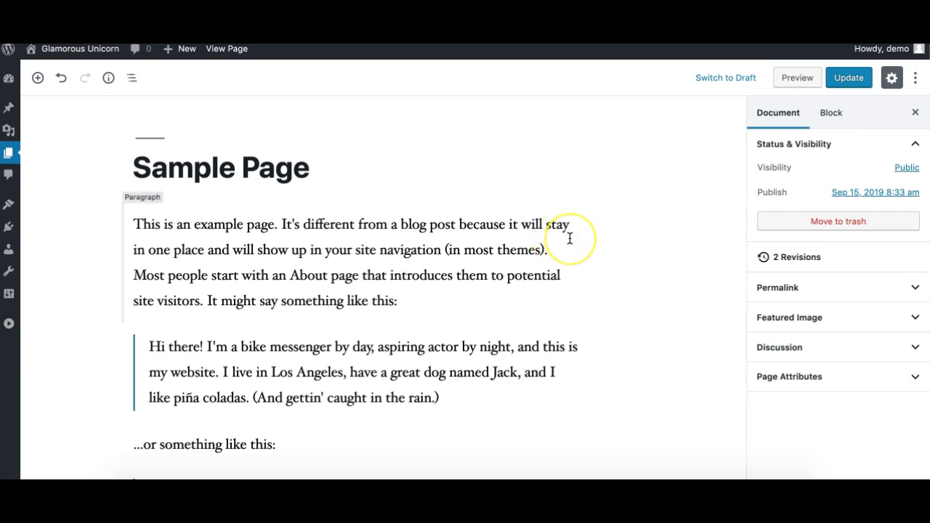
{"action": "left_click", "coordinate": [422, 243]}
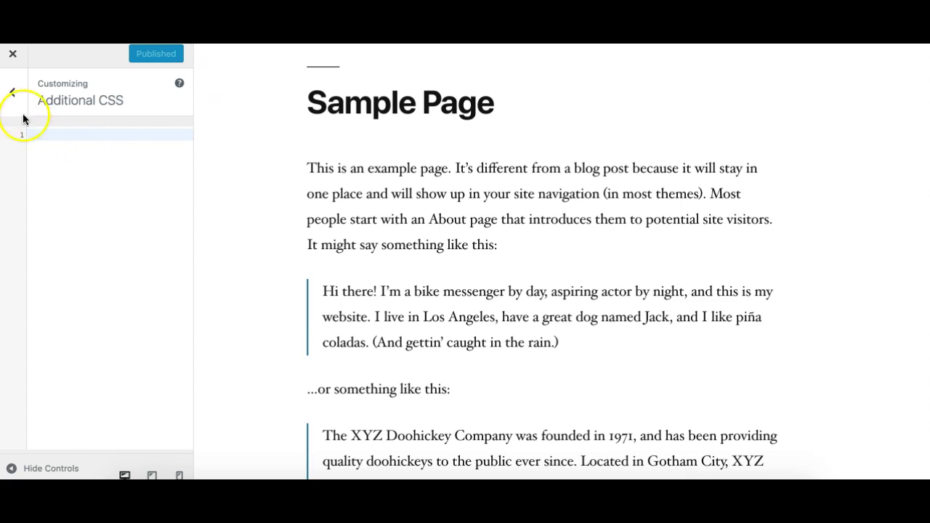
{"action": "left_click", "coordinate": [13, 94]}
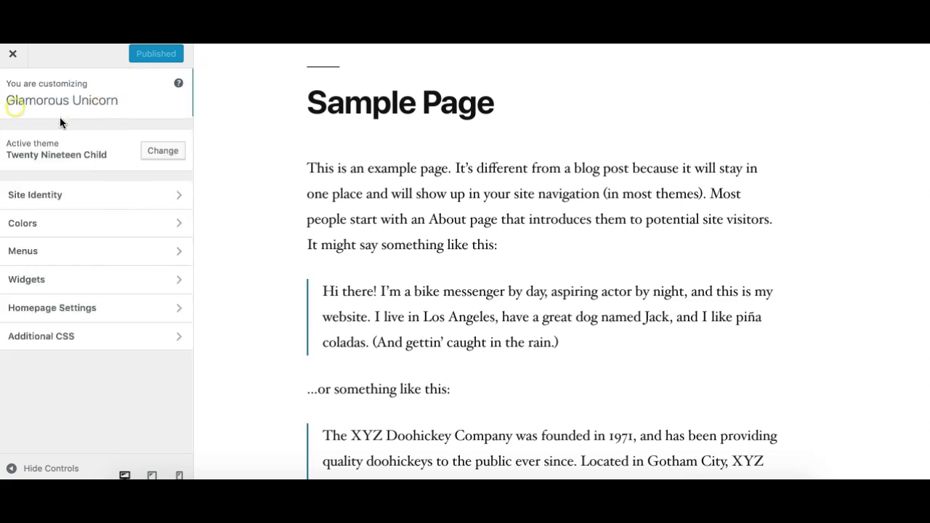
{"action": "left_click", "coordinate": [90, 340]}
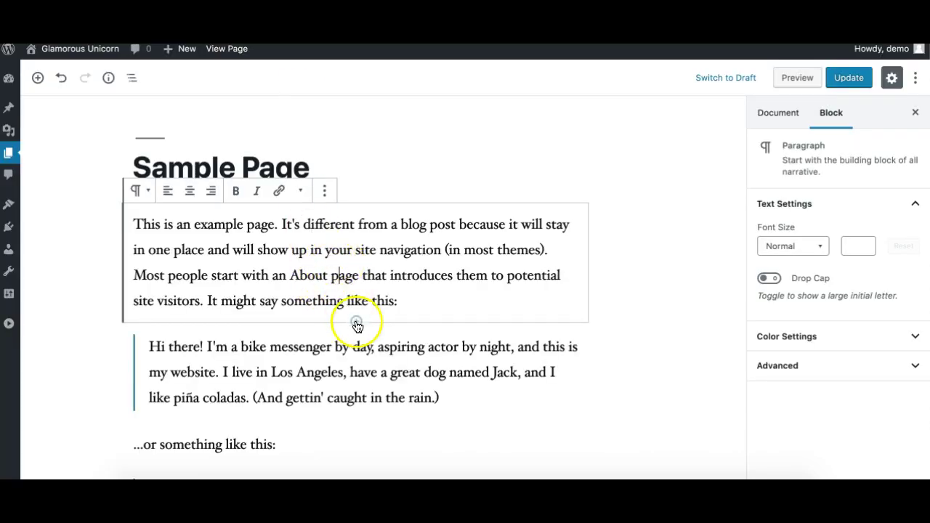
Give the first paragraph the red-text class, update the page, and copy the class name
{"action": "left_click", "coordinate": [495, 261]}
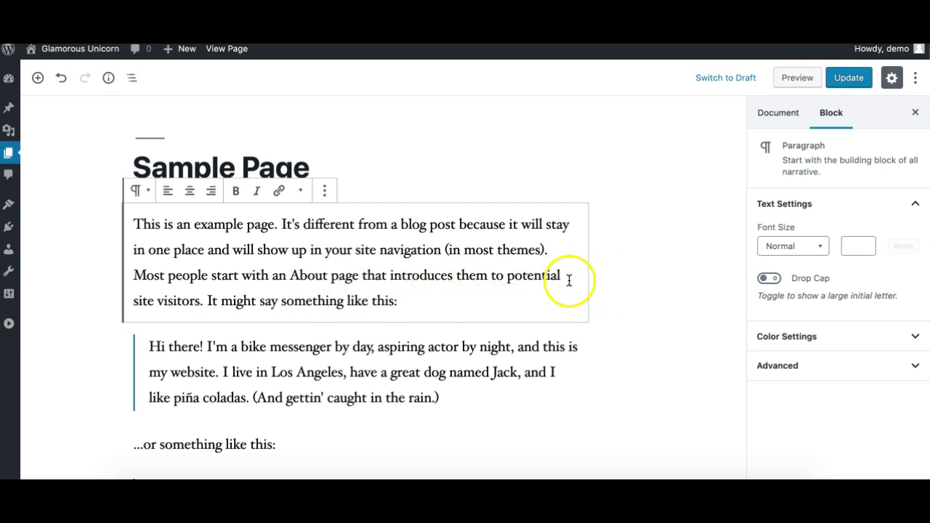
{"action": "left_click", "coordinate": [431, 391]}
{"action": "left_click", "coordinate": [779, 249]}
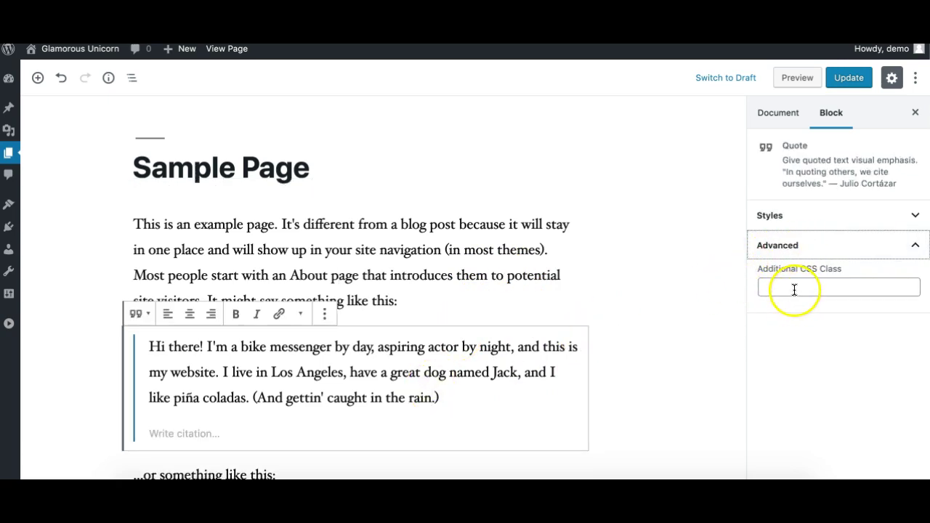
{"action": "left_click", "coordinate": [797, 284]}
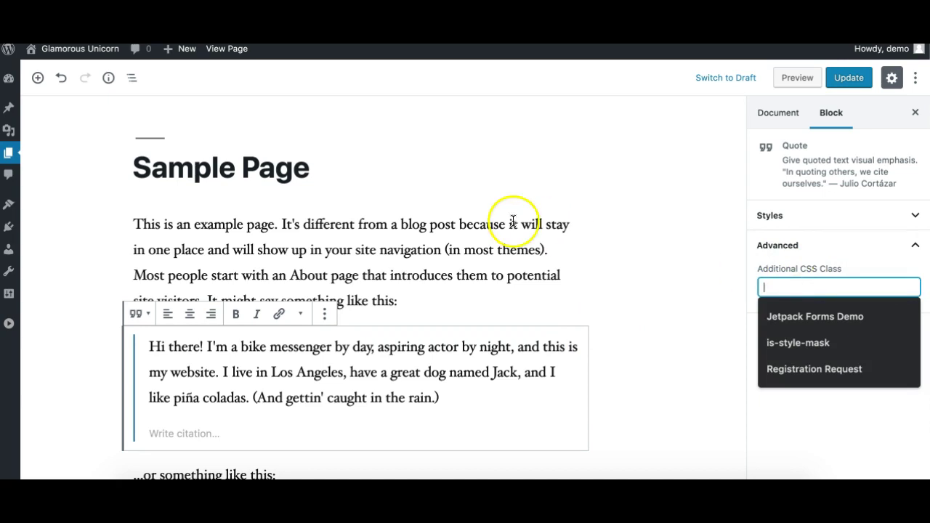
{"action": "left_click", "coordinate": [491, 245]}
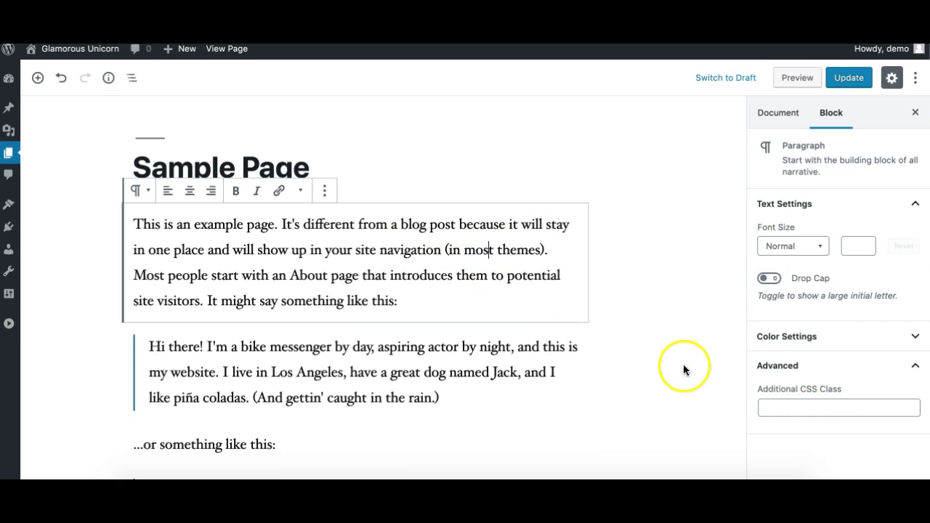
{"action": "left_click", "coordinate": [790, 408]}
{"action": "type", "text": "re"}
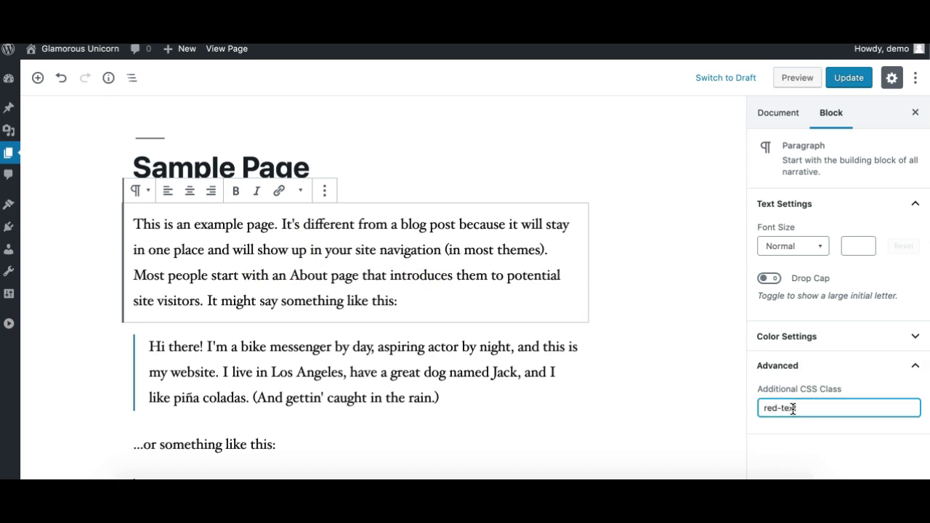
{"action": "type", "text": "d-text"}
{"action": "left_click", "coordinate": [854, 83]}
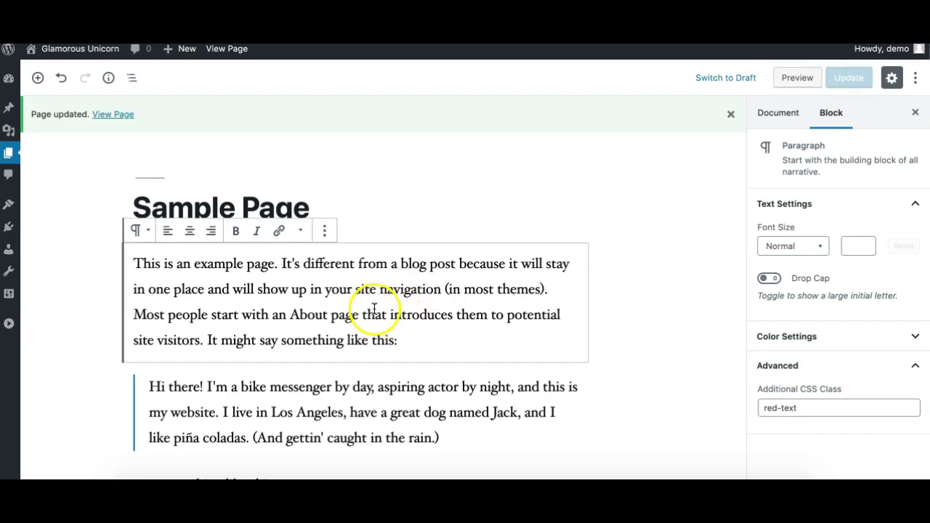
{"action": "left_click_drag", "start_coordinate": [770, 408], "coordinate": [802, 408]}
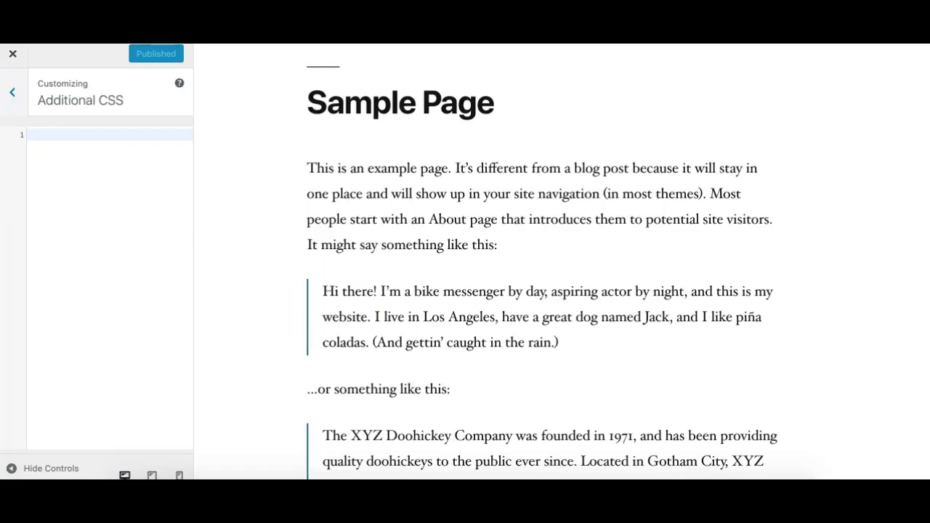
{"action": "left_click", "coordinate": [57, 139]}
Reload the Customizer and reopen the Additional CSS editor
{"action": "type", "text": "."}
{"action": "left_click", "coordinate": [42, 133]}
{"action": "key", "text": "super+r"}
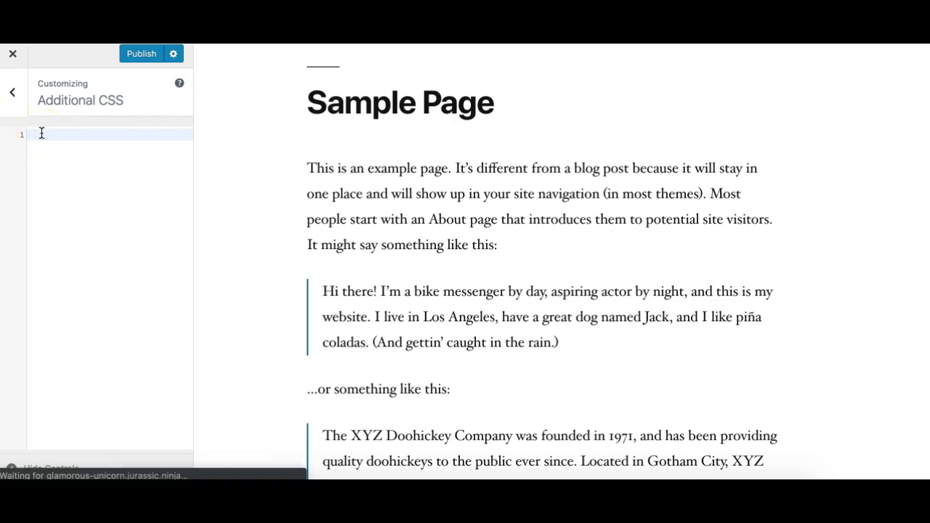
{"action": "left_click", "coordinate": [567, 153]}
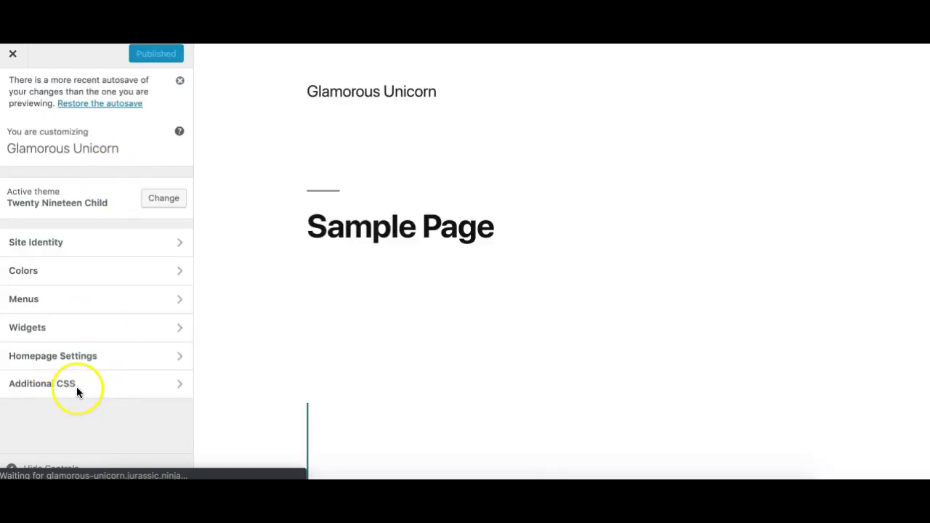
{"action": "left_click", "coordinate": [42, 386]}
Enter the rule .red-text{color:red;} and publish it
{"action": "scroll", "coordinate": [66, 405], "scroll_direction": "down", "scroll_amount": 5}
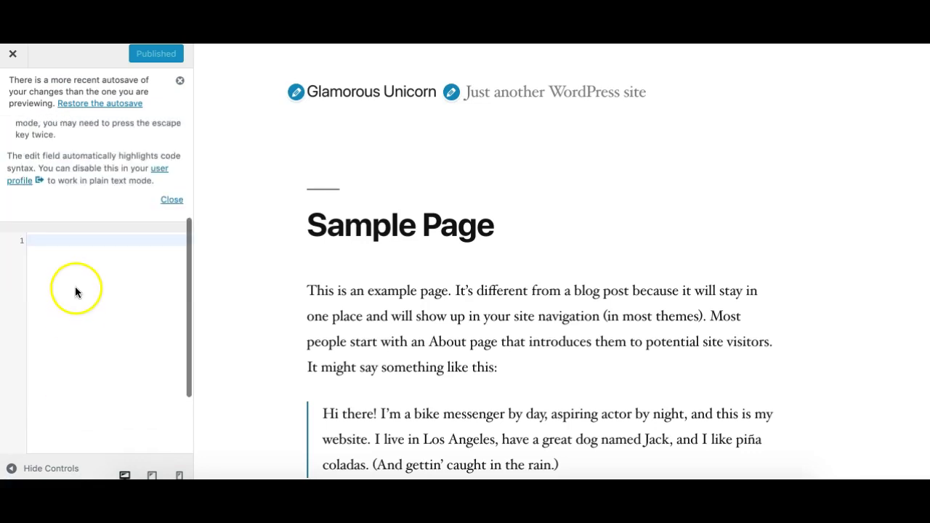
{"action": "type", "text": ".red-text{"}
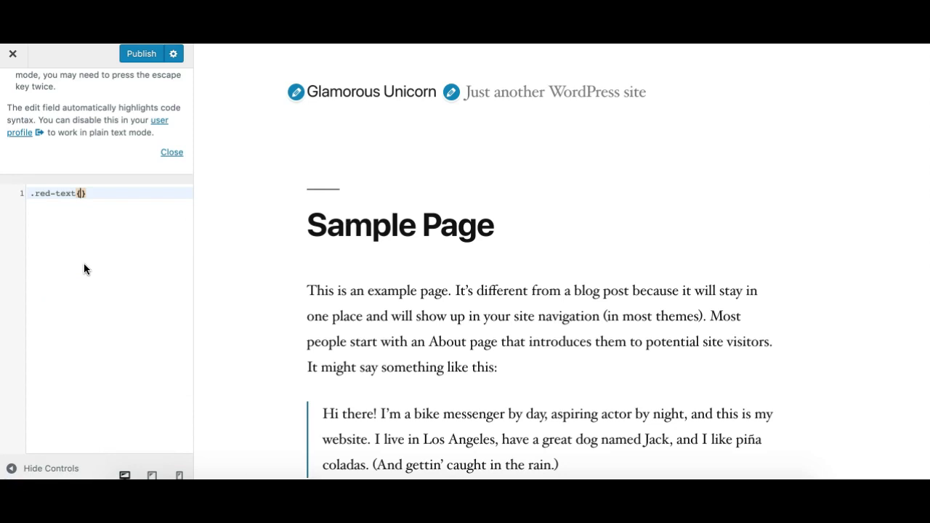
{"action": "type", "text": "color"}
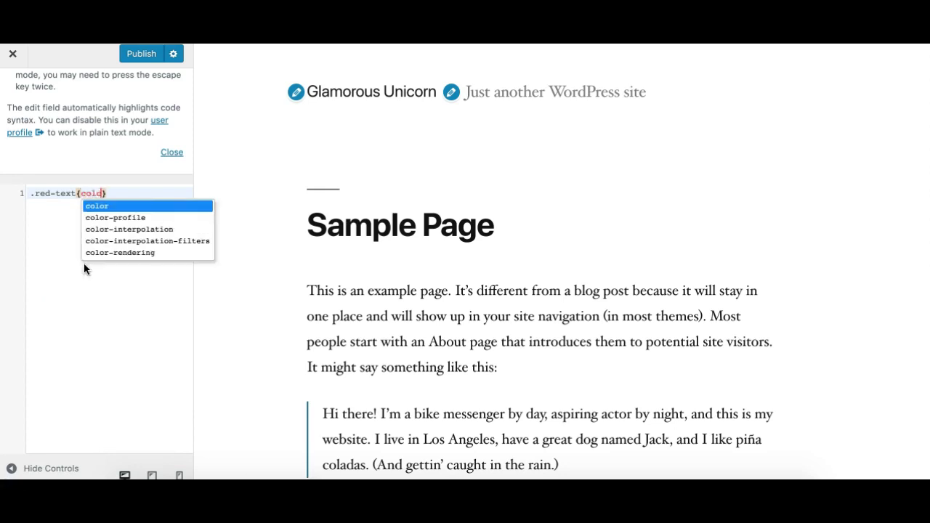
{"action": "type", "text": ":red;"}
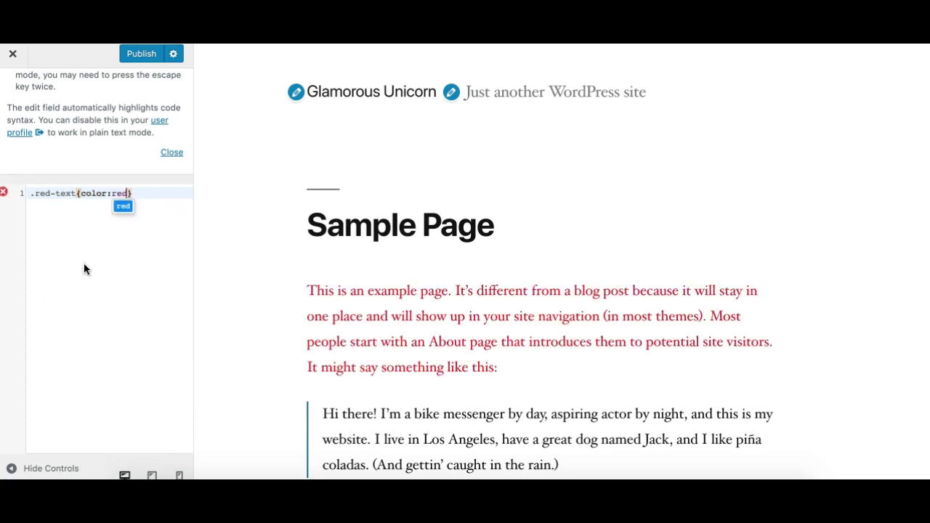
{"action": "scroll", "coordinate": [405, 313], "scroll_direction": "down", "scroll_amount": 5}
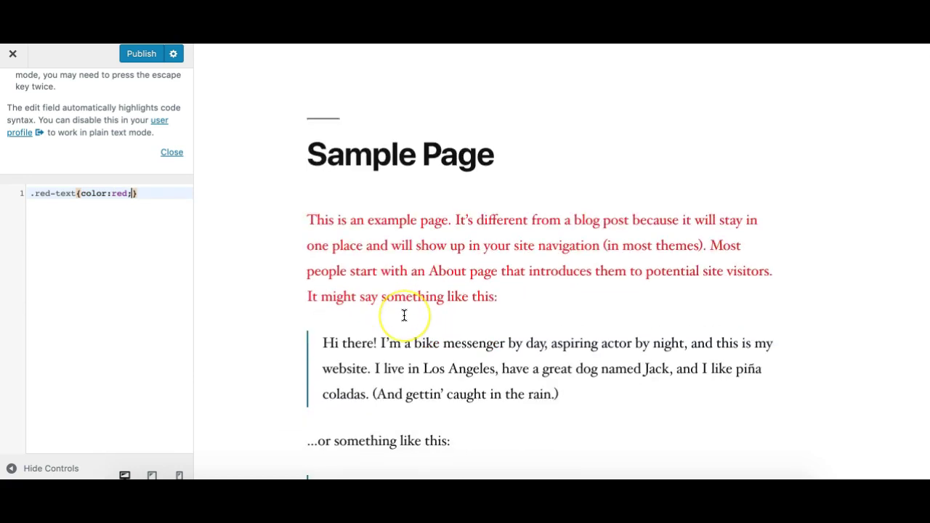
{"action": "scroll", "coordinate": [404, 312], "scroll_direction": "up", "scroll_amount": 5}
{"action": "scroll", "coordinate": [405, 315], "scroll_direction": "down", "scroll_amount": 5}
{"action": "left_click", "coordinate": [369, 175]}
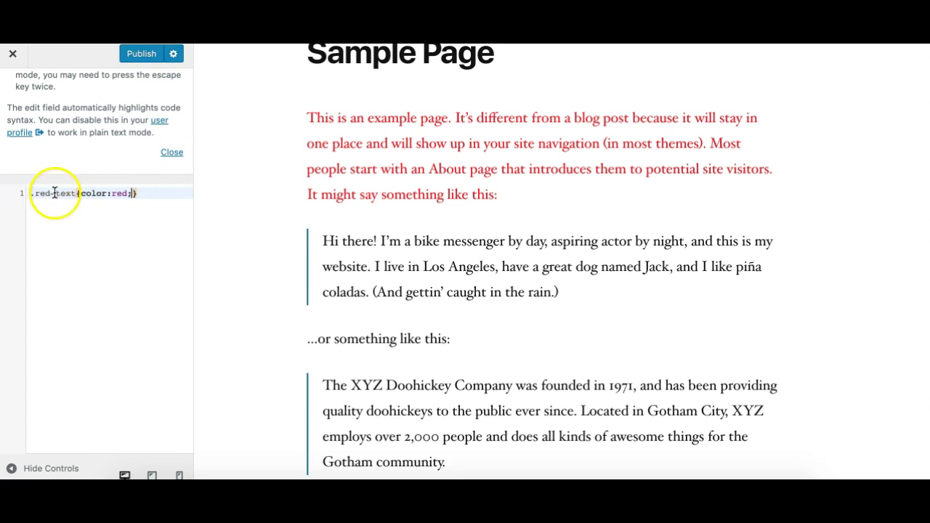
{"action": "left_click", "coordinate": [149, 55]}
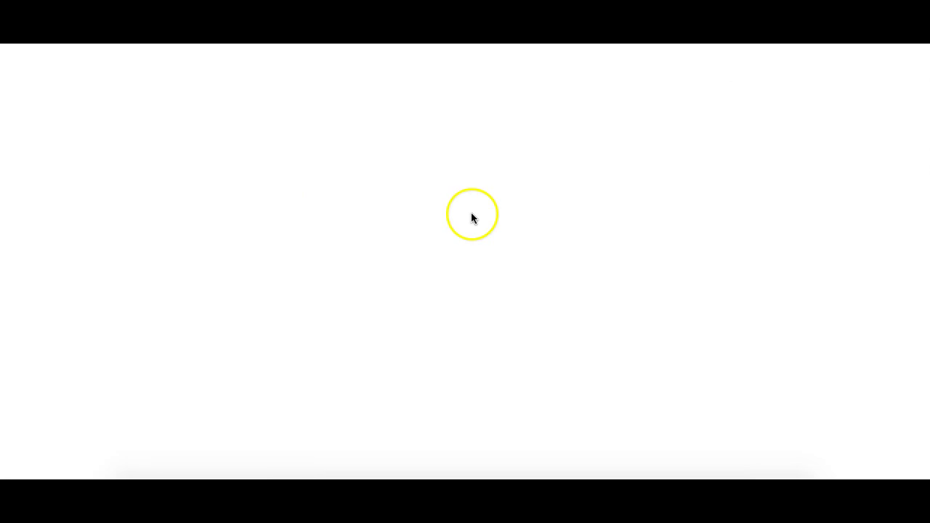
{"action": "left_click", "coordinate": [350, 251]}
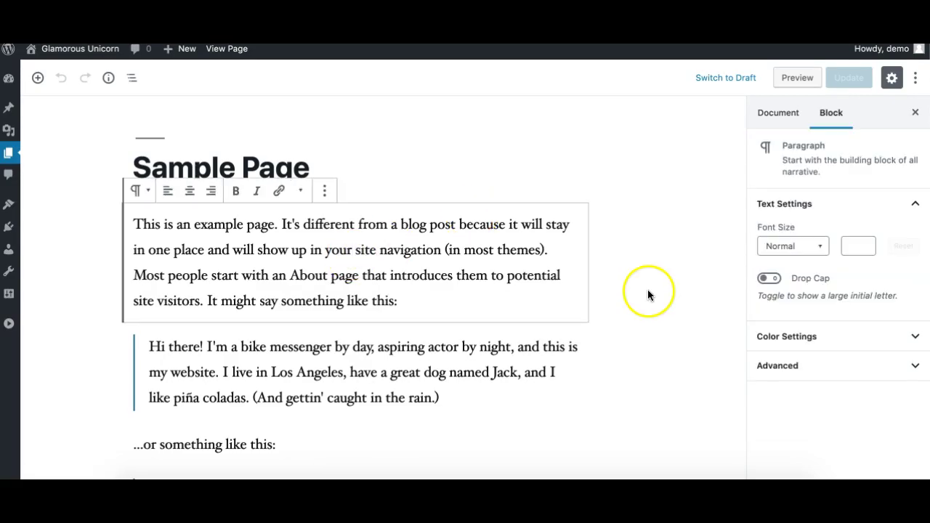
{"action": "left_click", "coordinate": [760, 368]}
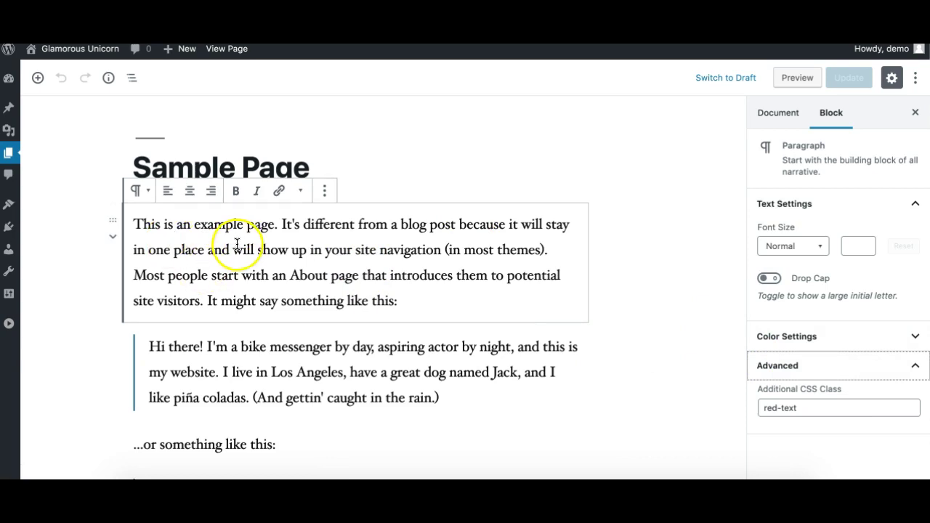
{"action": "left_click", "coordinate": [231, 51]}
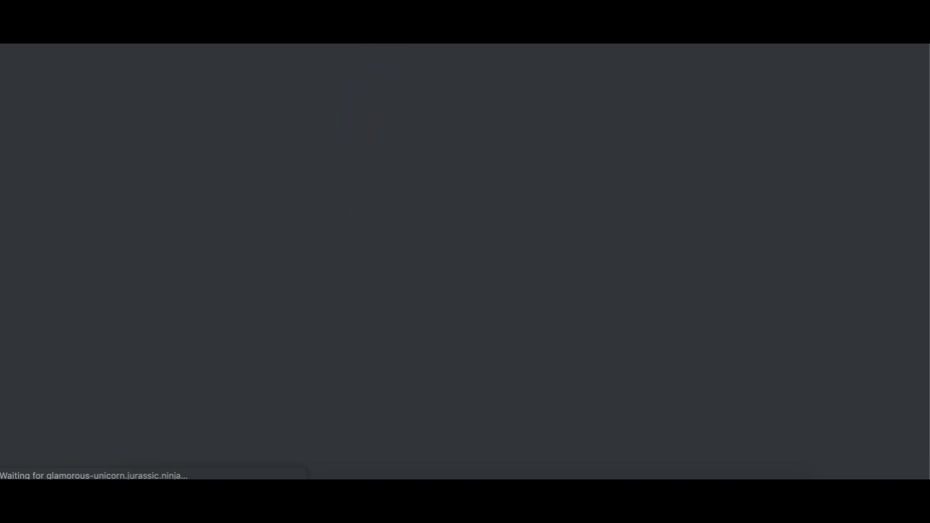
{"action": "scroll", "coordinate": [307, 320], "scroll_direction": "down", "scroll_amount": 3}
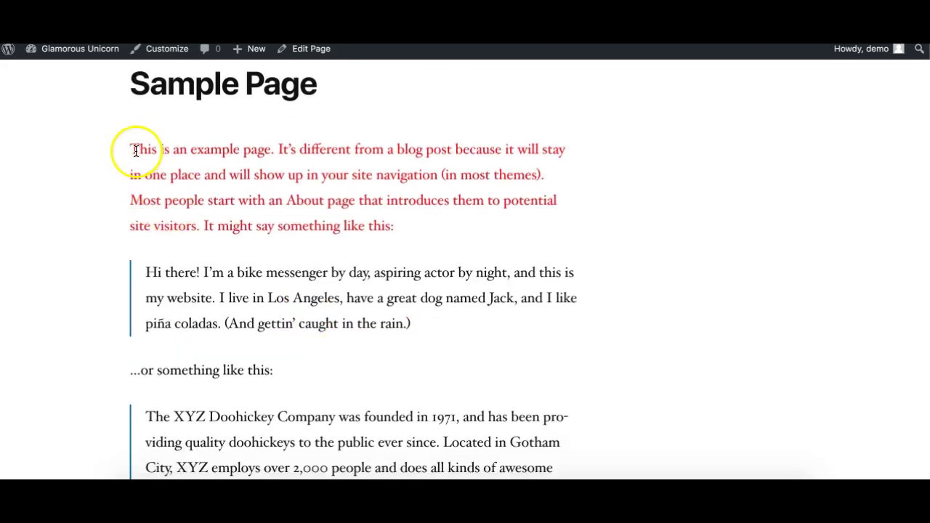
{"action": "left_click_drag", "start_coordinate": [135, 151], "coordinate": [399, 242]}
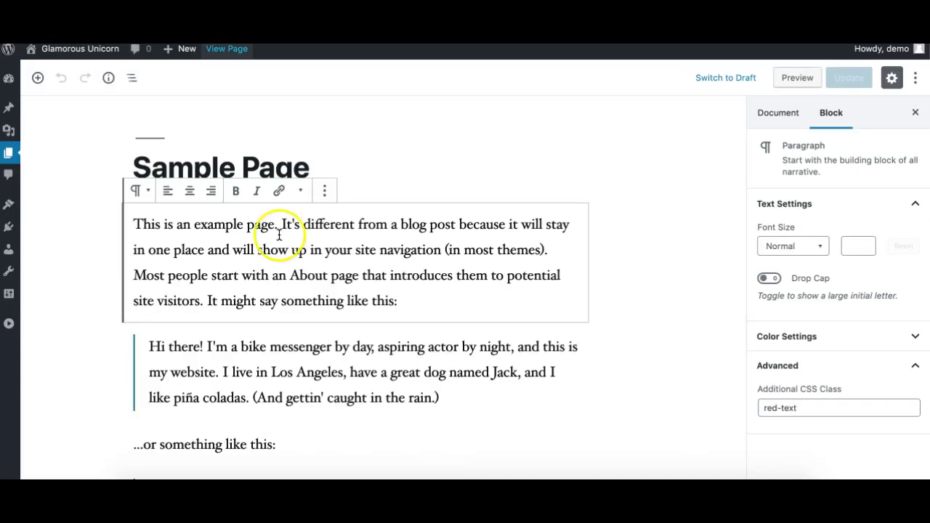
Scroll down the page and select the XYZ Doohickey quote block
{"action": "left_click", "coordinate": [247, 257]}
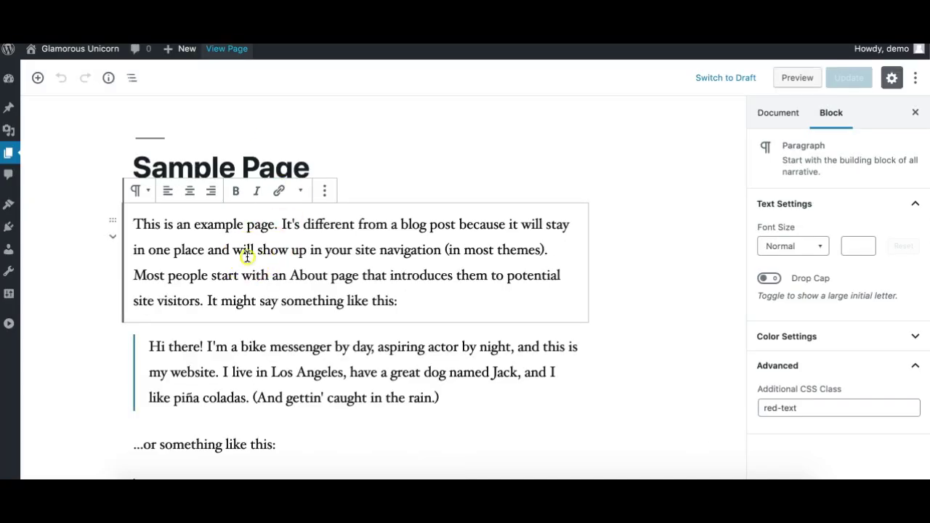
{"action": "triple_click", "coordinate": [247, 256]}
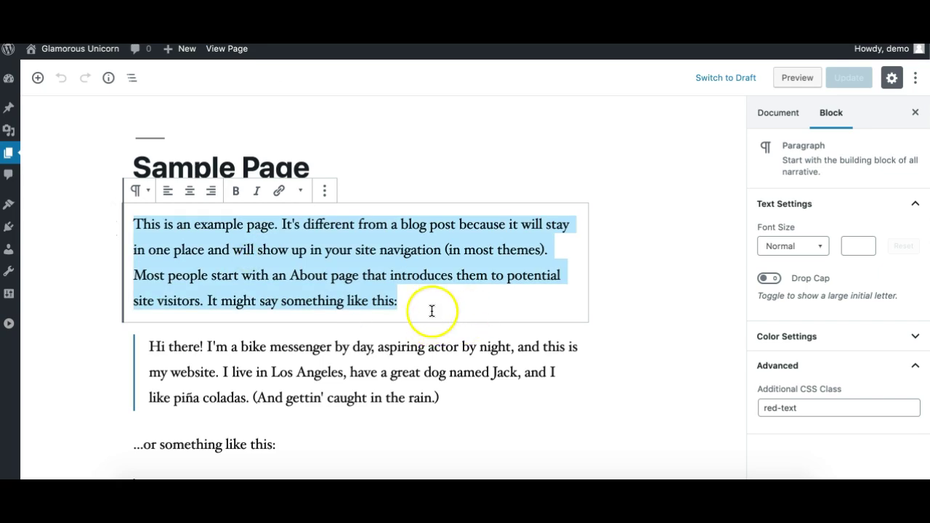
{"action": "scroll", "coordinate": [431, 299], "scroll_direction": "down", "scroll_amount": 2}
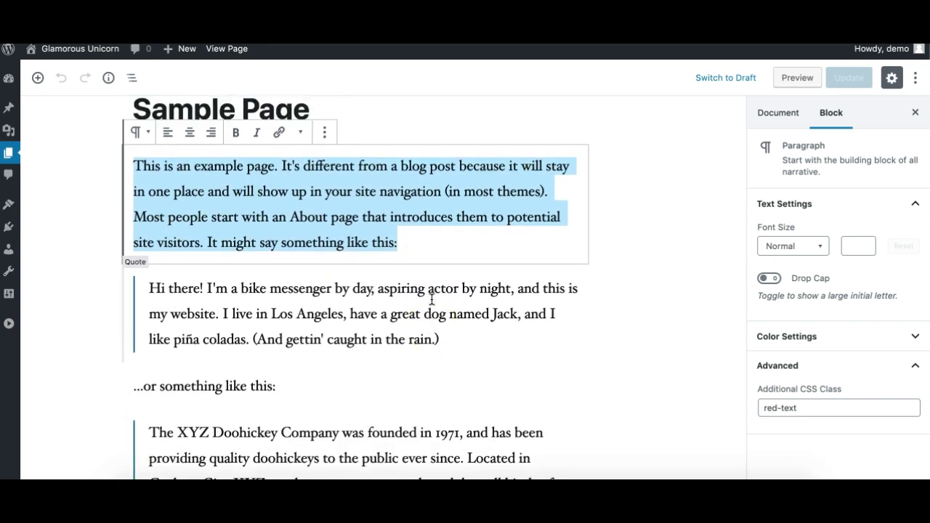
{"action": "scroll", "coordinate": [431, 299], "scroll_direction": "down", "scroll_amount": 4}
{"action": "left_click", "coordinate": [296, 348]}
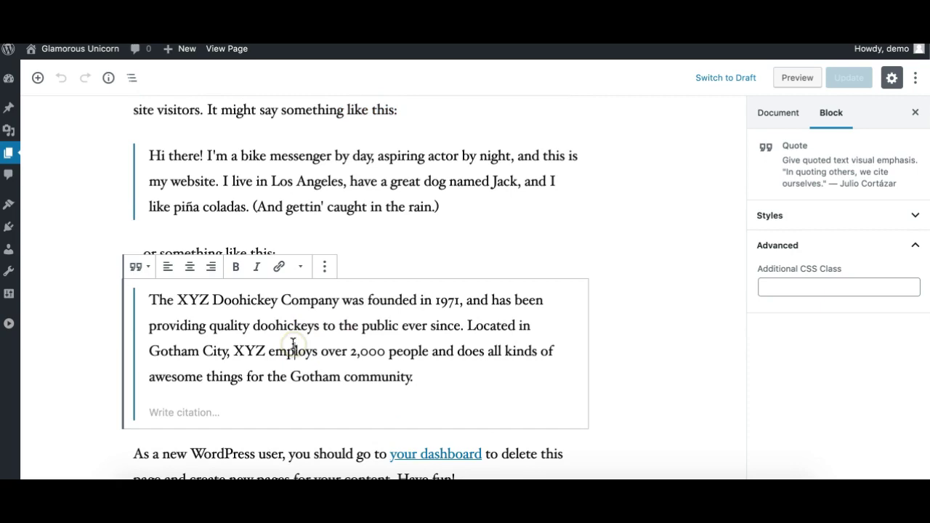
{"action": "scroll", "coordinate": [294, 345], "scroll_direction": "down", "scroll_amount": 1}
{"action": "double_click", "coordinate": [267, 309]}
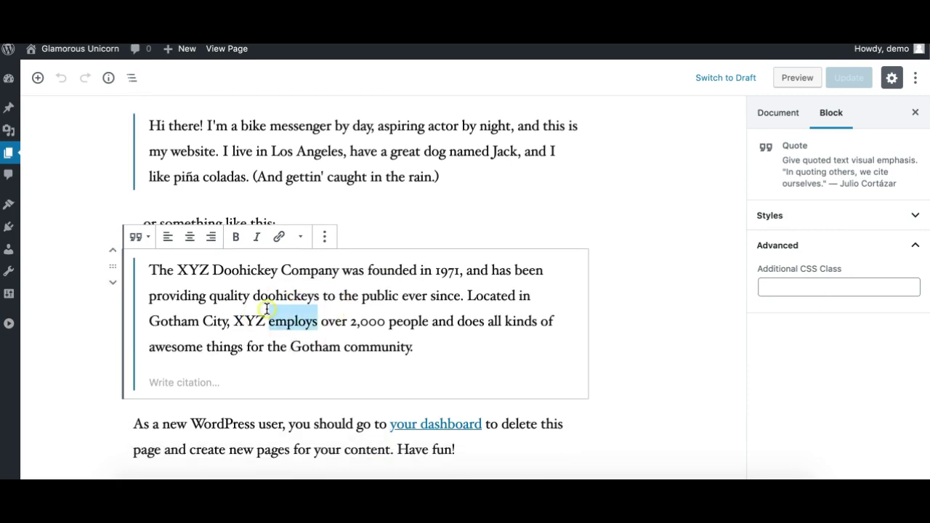
Enter blue-text as the quote's Additional CSS Class and update the page
{"action": "left_click", "coordinate": [829, 288]}
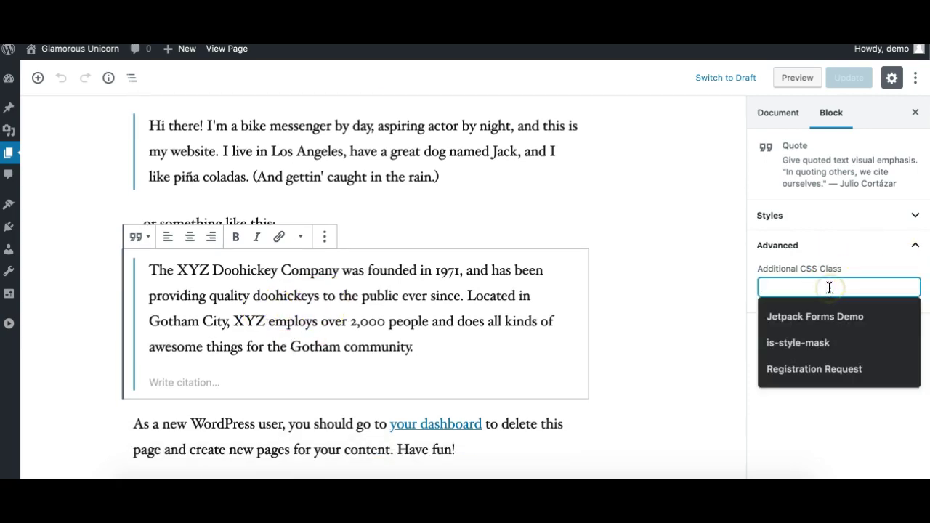
{"action": "type", "text": "r"}
{"action": "key", "text": "BackSpace"}
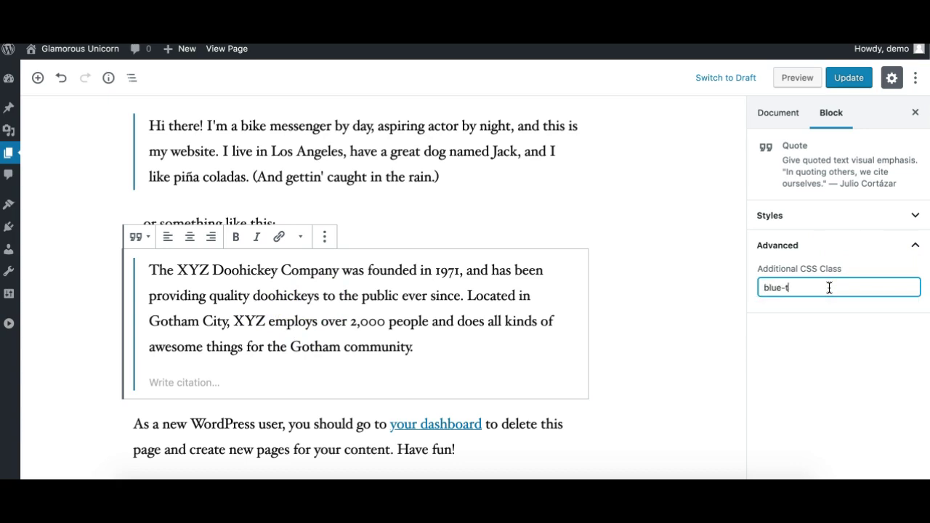
{"action": "type", "text": "blue-text"}
{"action": "left_click", "coordinate": [849, 77]}
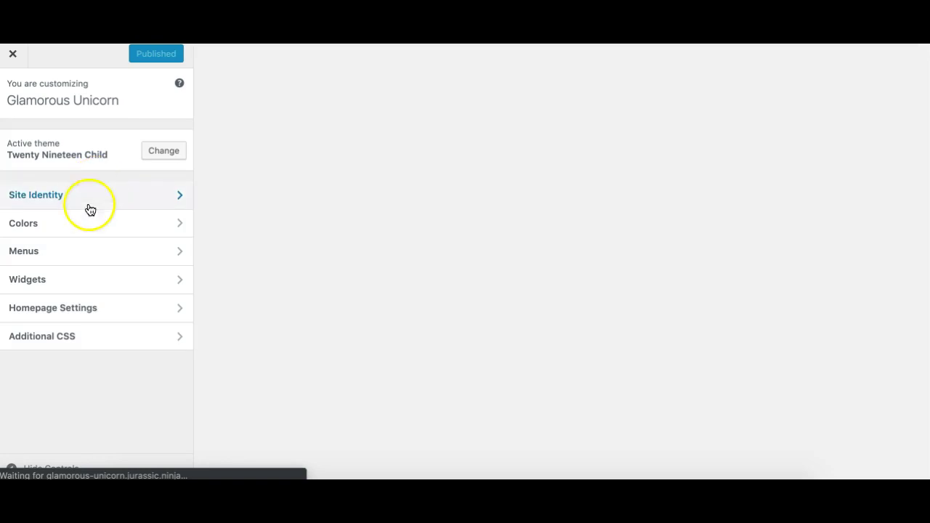
Add .blue-text{color:blue;} on a new line after the red-text rule and publish
{"action": "left_click", "coordinate": [79, 342]}
{"action": "left_click", "coordinate": [154, 142]}
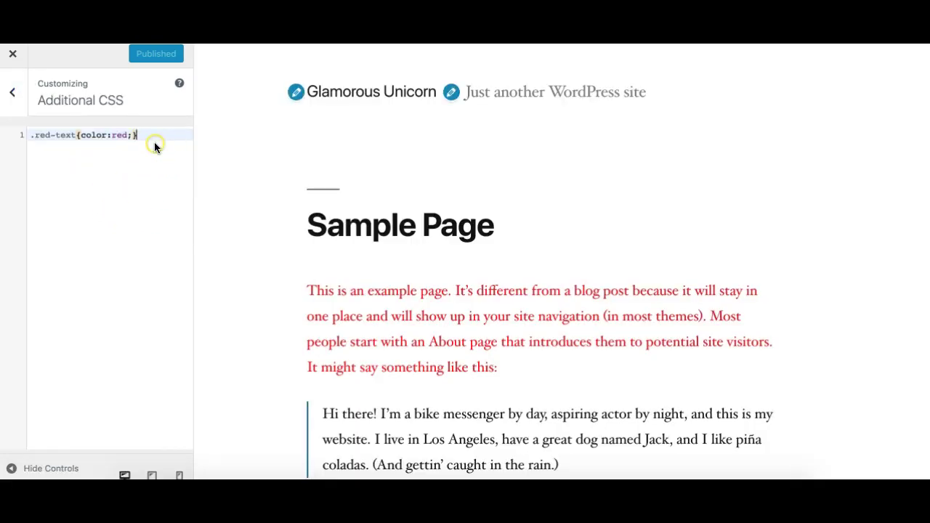
{"action": "key", "text": "Return"}
{"action": "type", "text": "."}
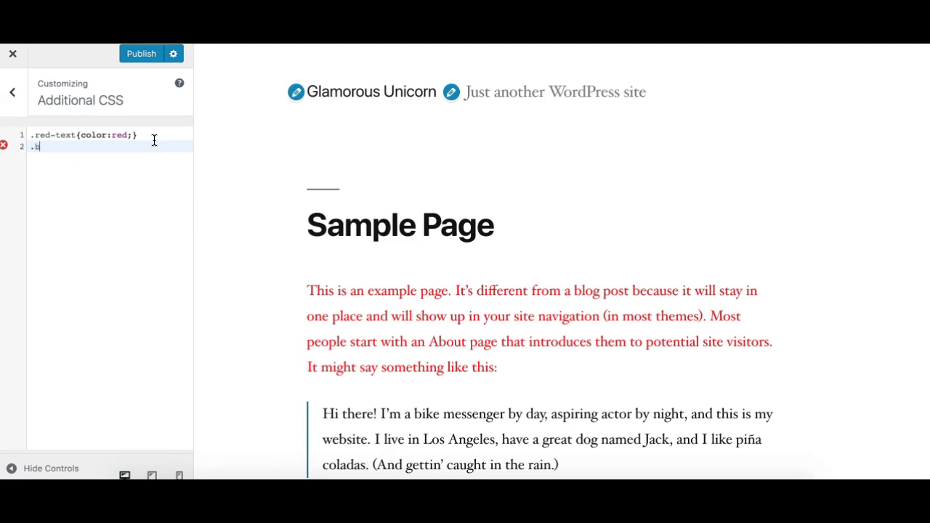
{"action": "type", "text": "blue-text{color:blue"}
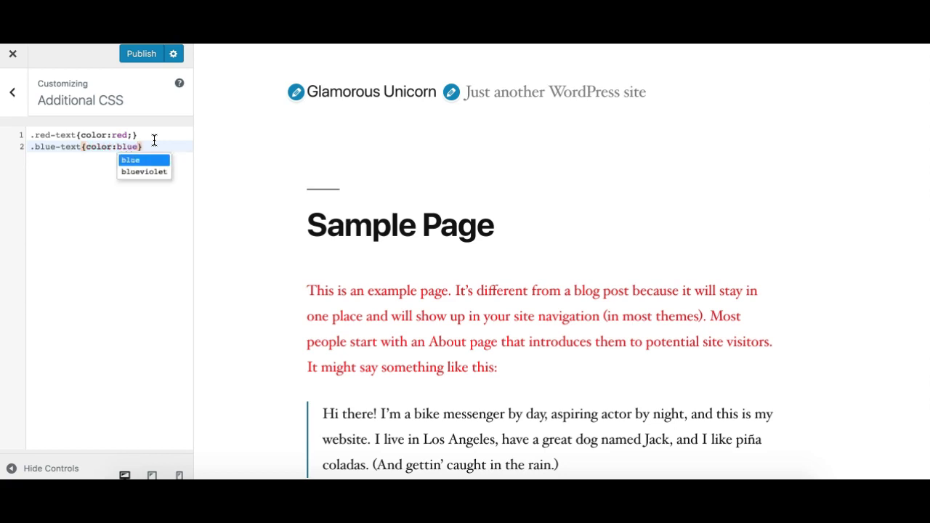
{"action": "type", "text": ";"}
{"action": "scroll", "coordinate": [332, 218], "scroll_direction": "down", "scroll_amount": 5}
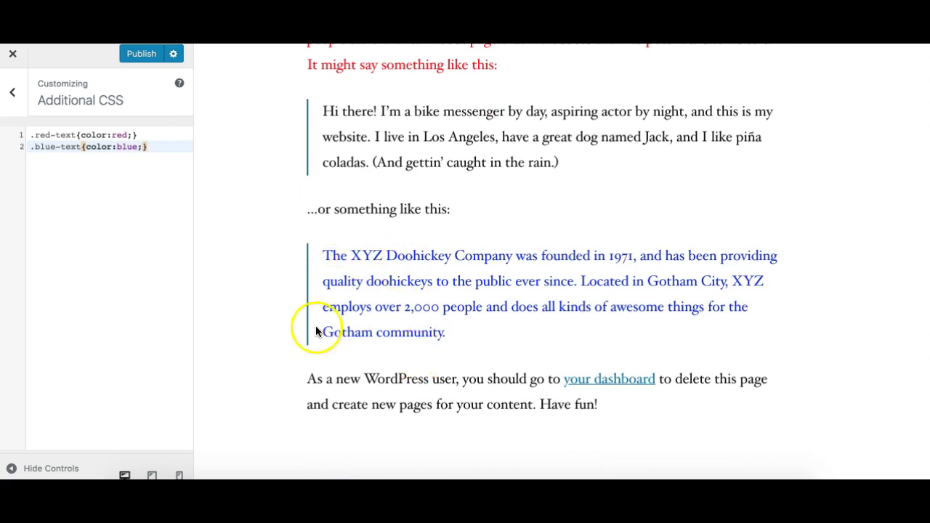
{"action": "left_click", "coordinate": [144, 54]}
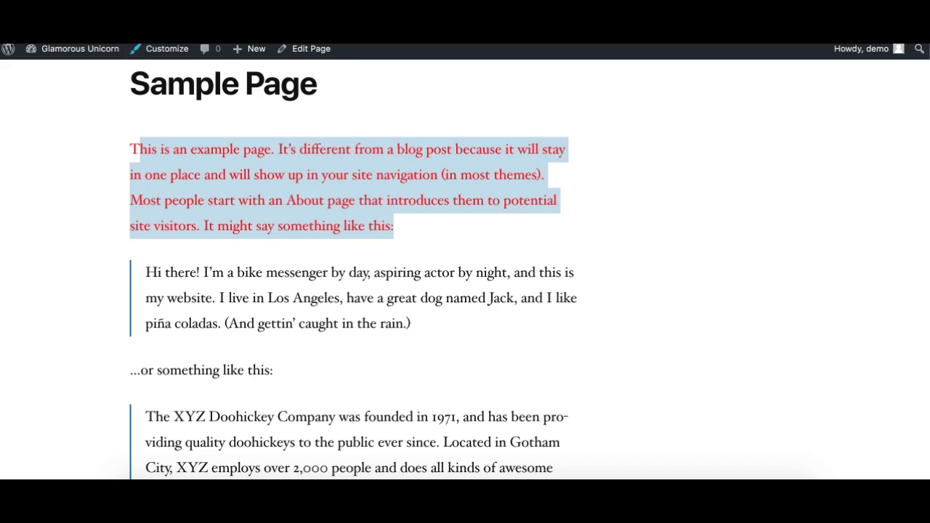
Scroll the Sample Page and select the XYZ Doohickey quote to confirm it renders blue
{"action": "scroll", "coordinate": [312, 240], "scroll_direction": "down", "scroll_amount": 3}
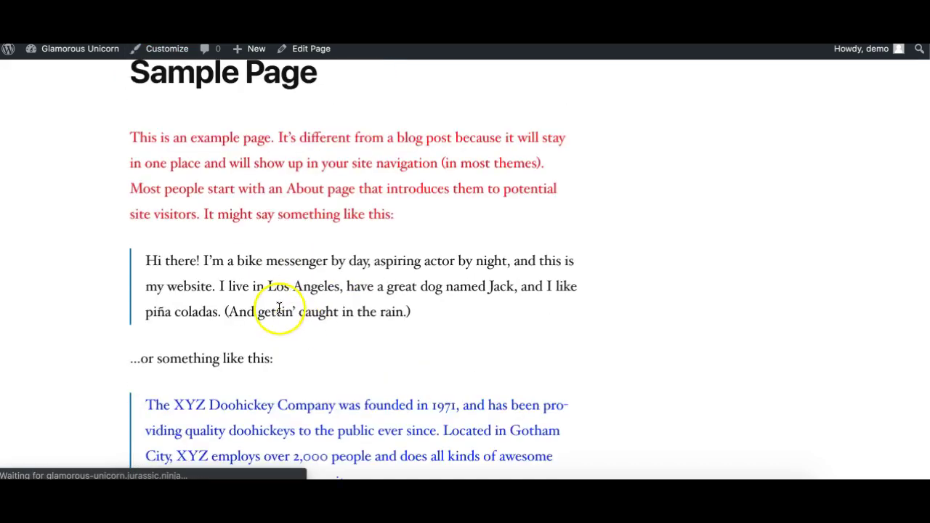
{"action": "scroll", "coordinate": [291, 327], "scroll_direction": "down", "scroll_amount": 4}
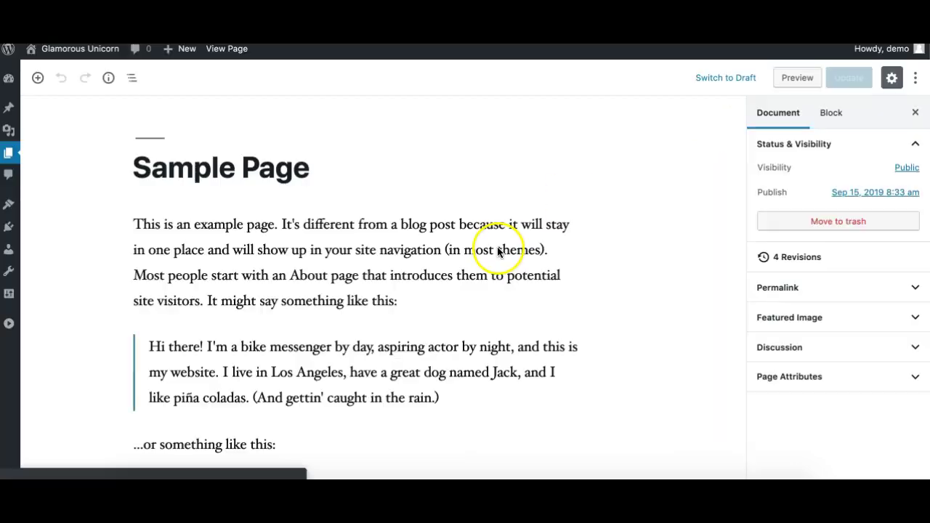
{"action": "scroll", "coordinate": [476, 314], "scroll_direction": "down", "scroll_amount": 3}
{"action": "scroll", "coordinate": [380, 249], "scroll_direction": "up", "scroll_amount": 3}
{"action": "scroll", "coordinate": [368, 251], "scroll_direction": "down", "scroll_amount": 3}
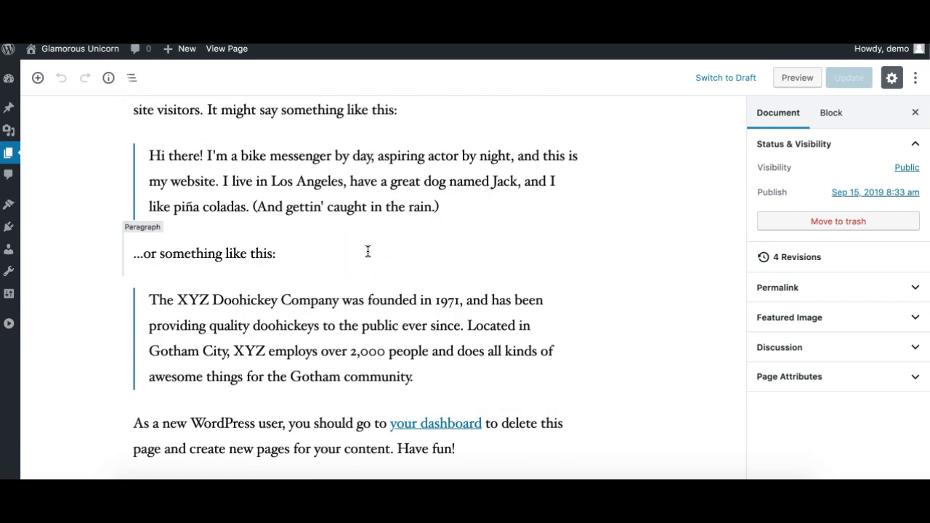
{"action": "left_click", "coordinate": [385, 217]}
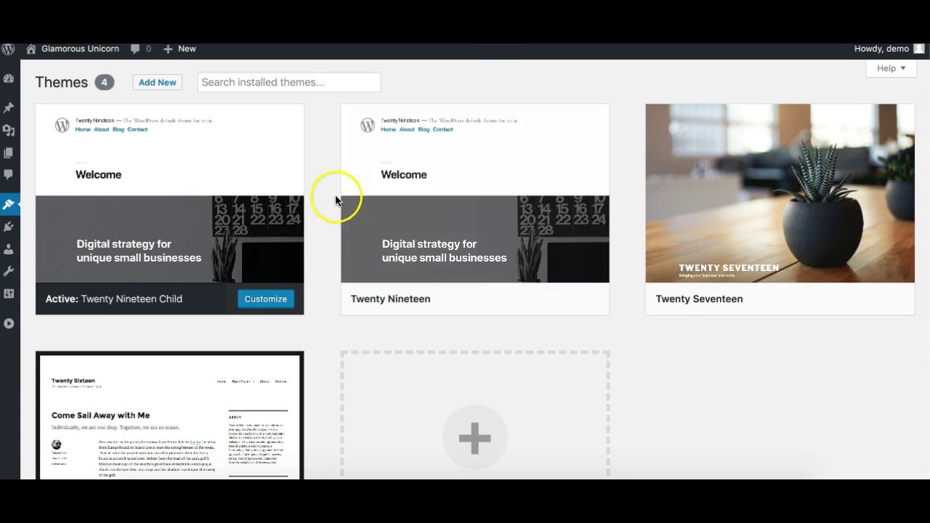
{"action": "mouse_move", "coordinate": [297, 210]}
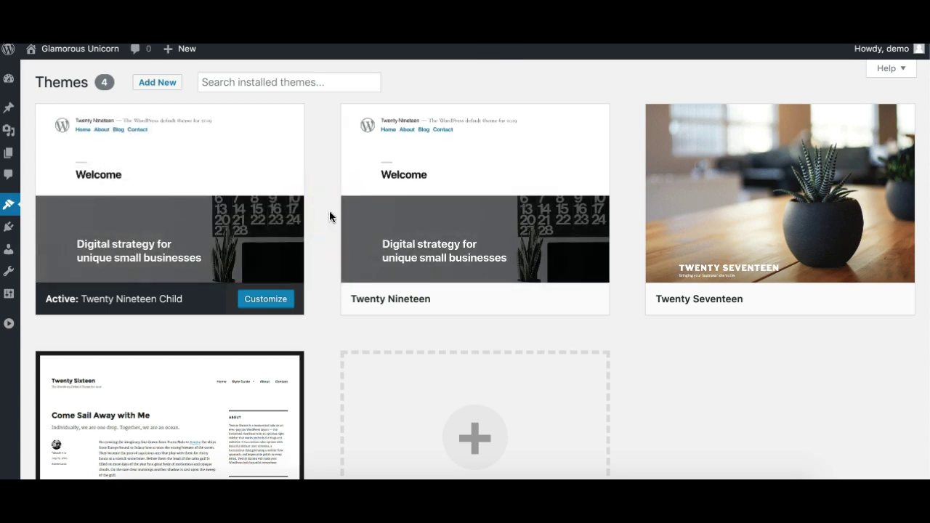
Inspect the Twenty Nineteen Child and Twenty Nineteen theme cards on the Themes screen
{"action": "mouse_move", "coordinate": [394, 155]}
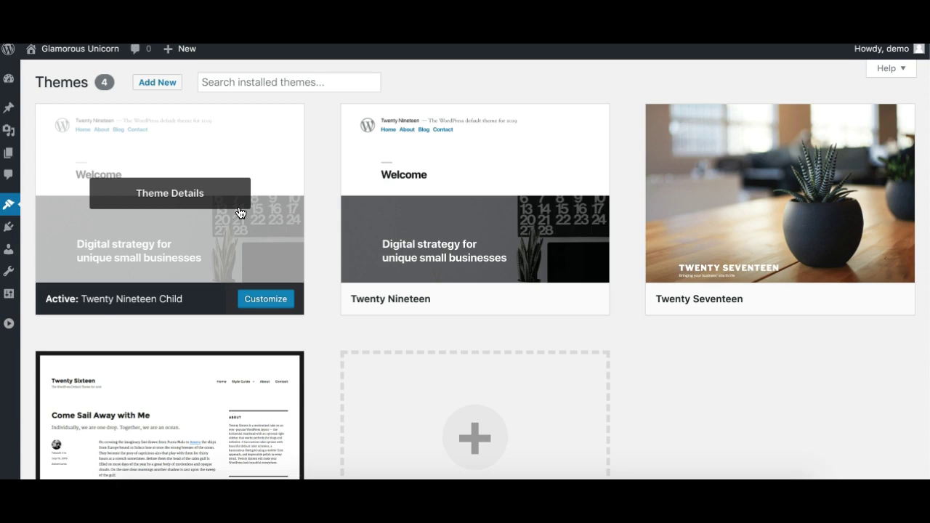
{"action": "mouse_move", "coordinate": [536, 150]}
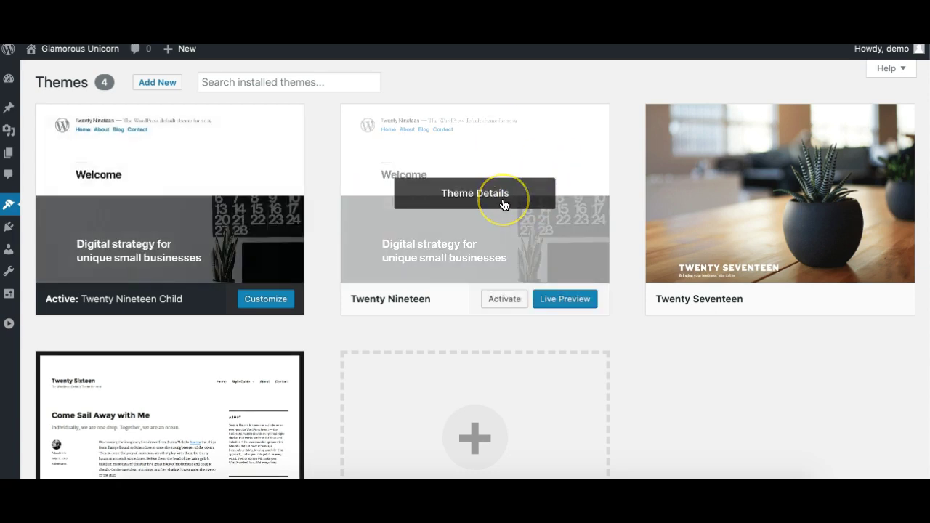
{"action": "mouse_move", "coordinate": [201, 232]}
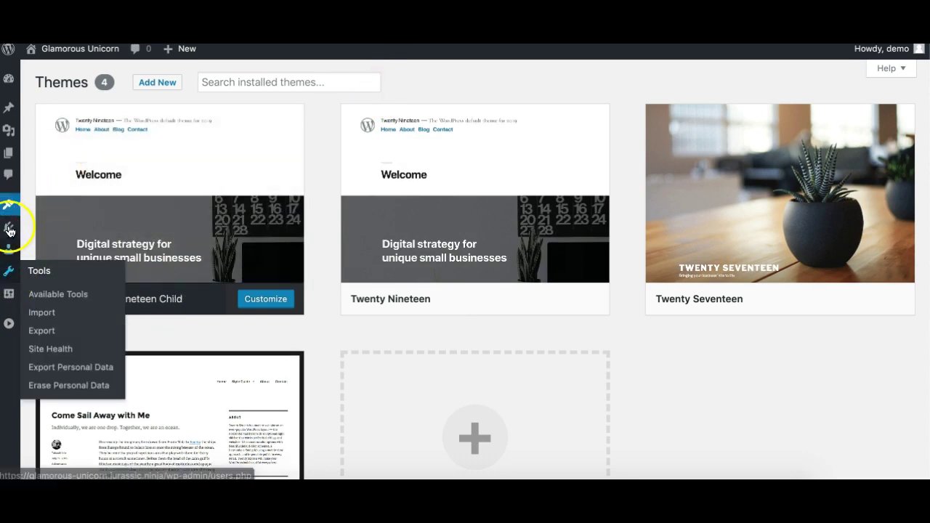
{"action": "mouse_move", "coordinate": [11, 226]}
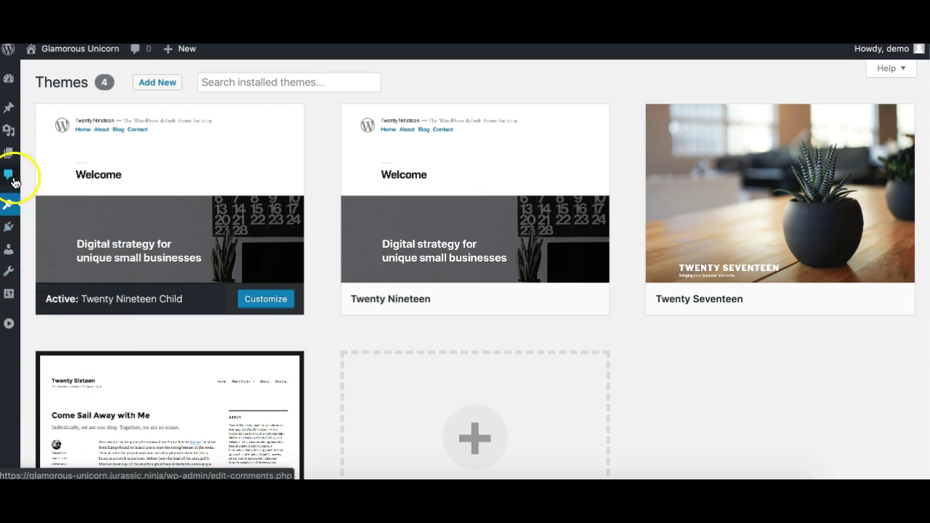
Open the child theme's stylesheet in Theme Editor, then switch to the Gutenberg Hub article
{"action": "mouse_move", "coordinate": [10, 204]}
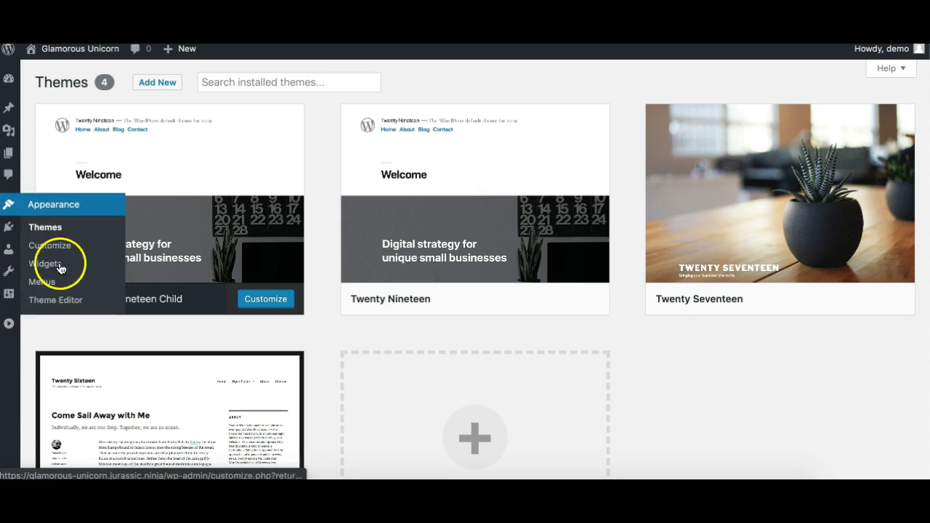
{"action": "left_click", "coordinate": [52, 301]}
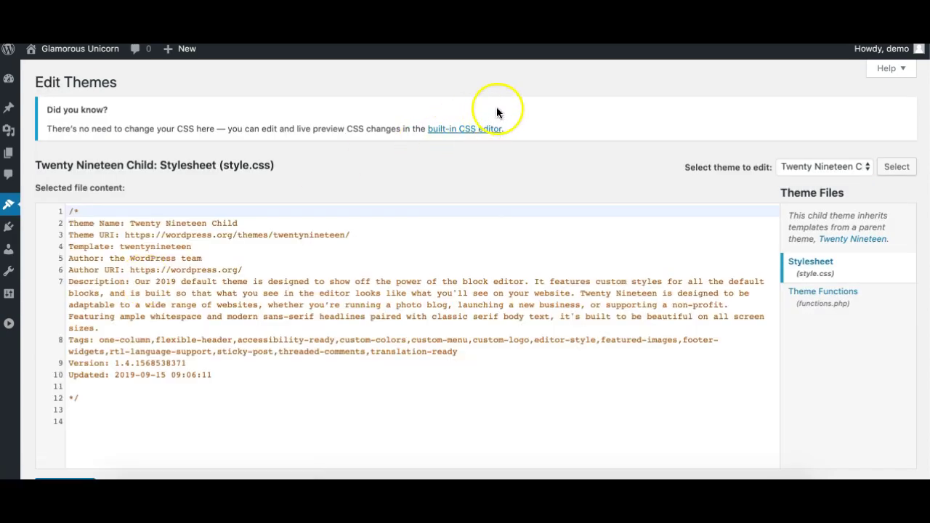
{"action": "scroll", "coordinate": [467, 232], "scroll_direction": "down", "scroll_amount": 2}
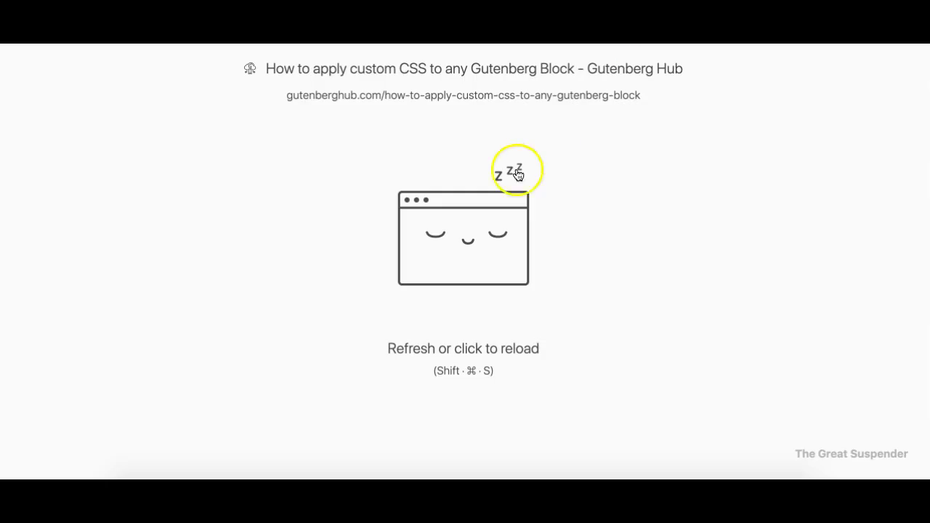
{"action": "left_click", "coordinate": [516, 171]}
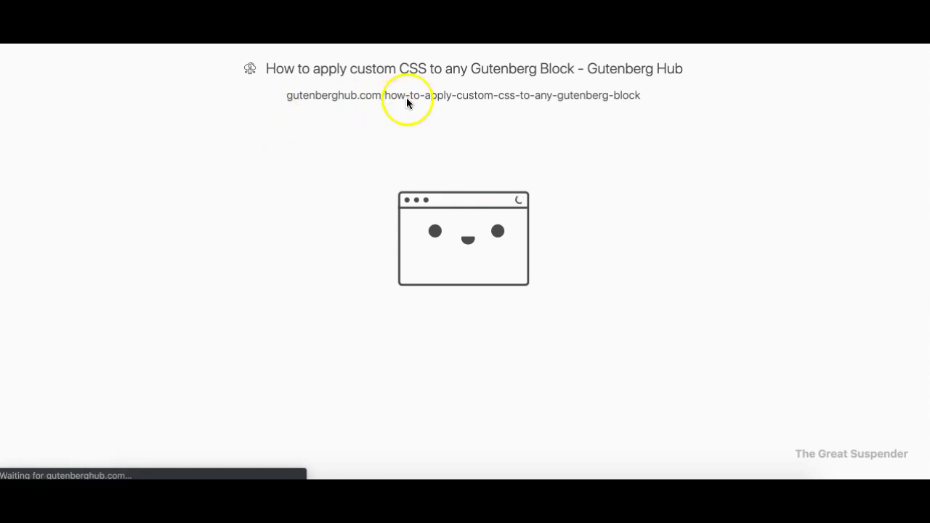
Find the Via Child Theme Stylesheet section and select the whole ghub_child_setup code sample
{"action": "scroll", "coordinate": [310, 279], "scroll_direction": "down", "scroll_amount": 15}
{"action": "scroll", "coordinate": [310, 273], "scroll_direction": "up", "scroll_amount": 10}
{"action": "scroll", "coordinate": [309, 274], "scroll_direction": "down", "scroll_amount": 10}
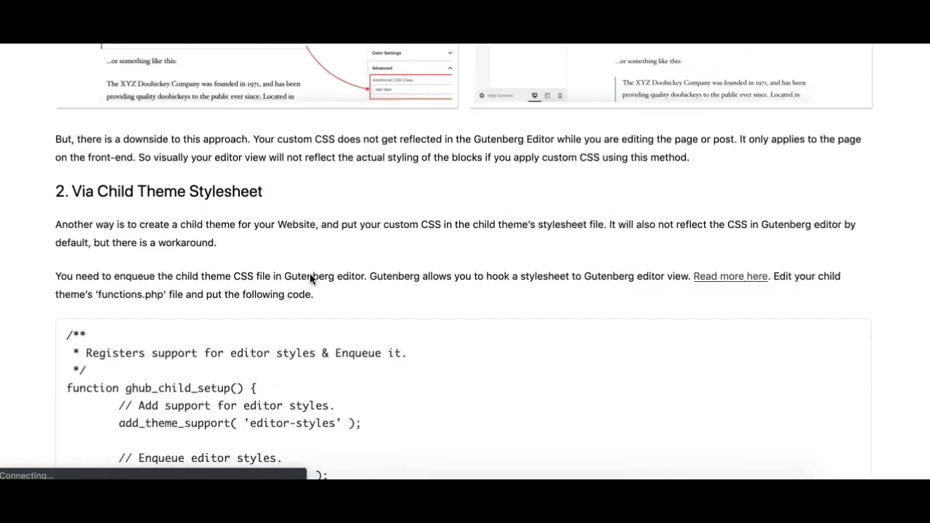
{"action": "scroll", "coordinate": [310, 274], "scroll_direction": "down", "scroll_amount": 6}
{"action": "scroll", "coordinate": [309, 273], "scroll_direction": "up", "scroll_amount": 3}
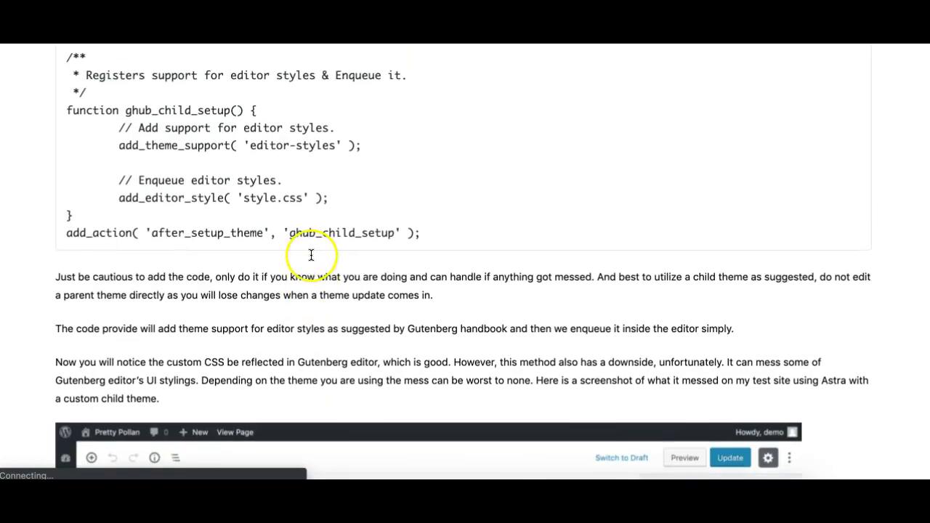
{"action": "scroll", "coordinate": [311, 254], "scroll_direction": "up", "scroll_amount": 2}
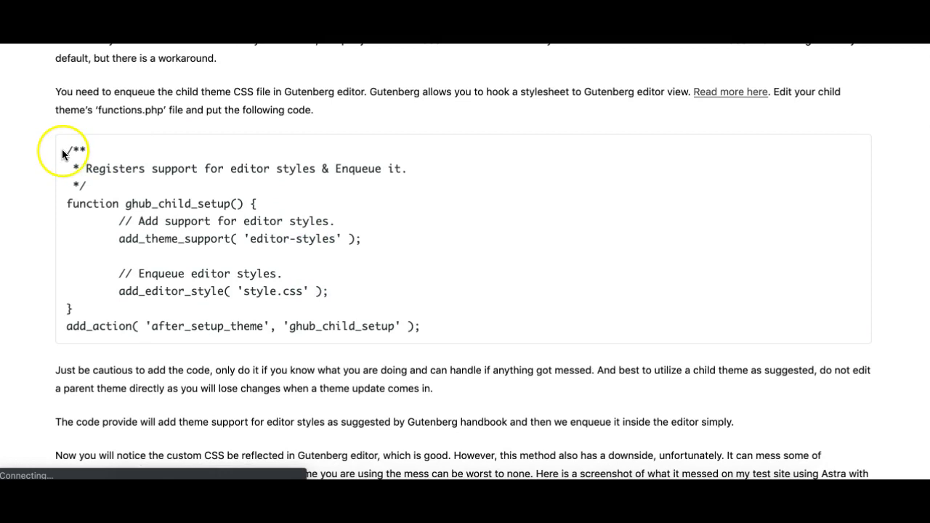
{"action": "left_click_drag", "start_coordinate": [63, 154], "coordinate": [104, 191]}
{"action": "scroll", "coordinate": [102, 187], "scroll_direction": "up", "scroll_amount": 3}
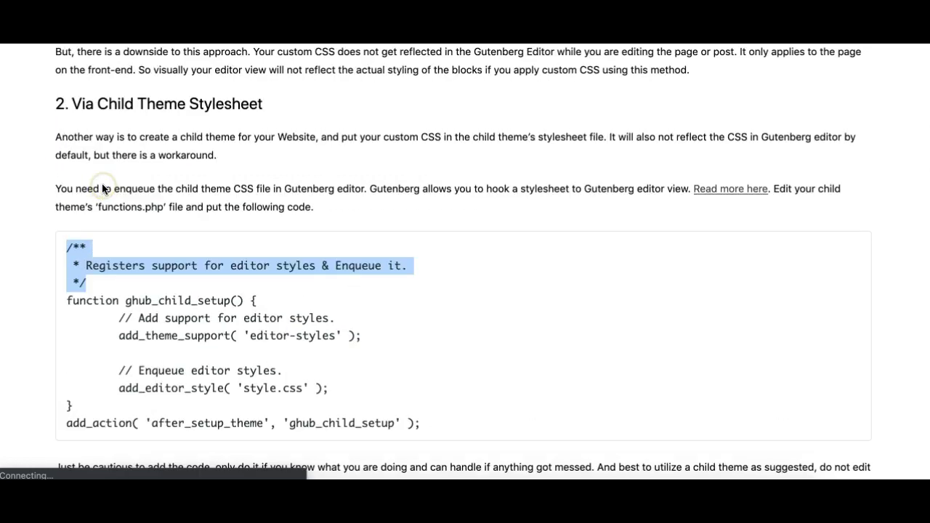
{"action": "scroll", "coordinate": [133, 262], "scroll_direction": "down", "scroll_amount": 5}
{"action": "scroll", "coordinate": [123, 252], "scroll_direction": "up", "scroll_amount": 1}
{"action": "left_click", "coordinate": [77, 155]}
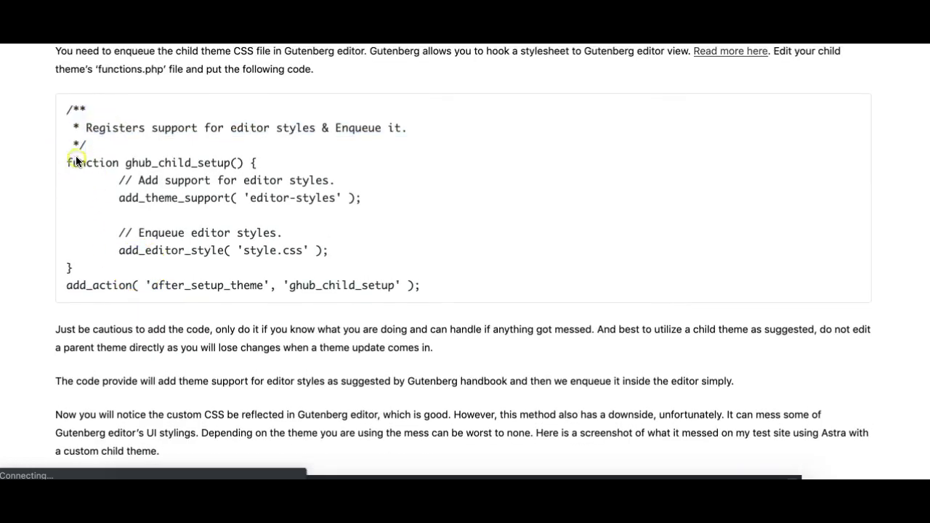
{"action": "left_click_drag", "start_coordinate": [62, 111], "coordinate": [440, 286]}
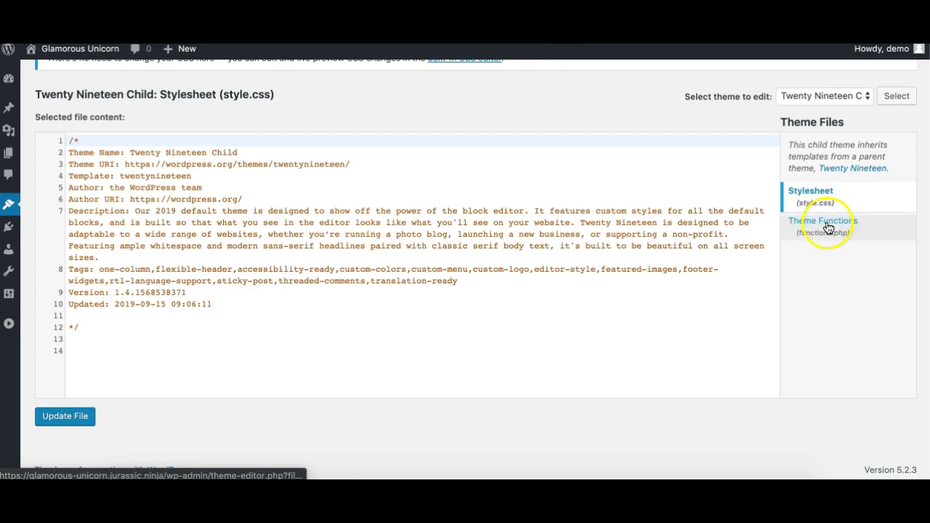
Open the child theme's functions.php and select the whole ghub_child_setup block
{"action": "left_click", "coordinate": [827, 229]}
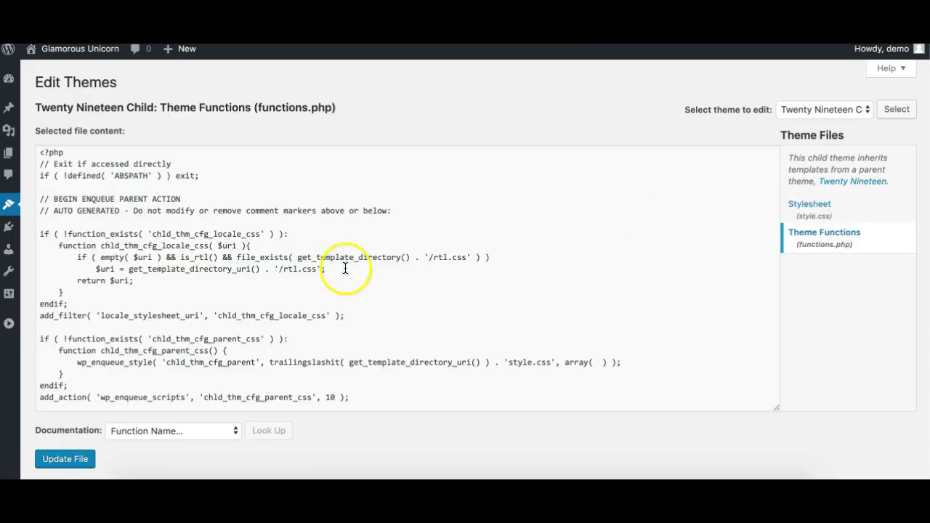
{"action": "scroll", "coordinate": [213, 376], "scroll_direction": "down", "scroll_amount": 5}
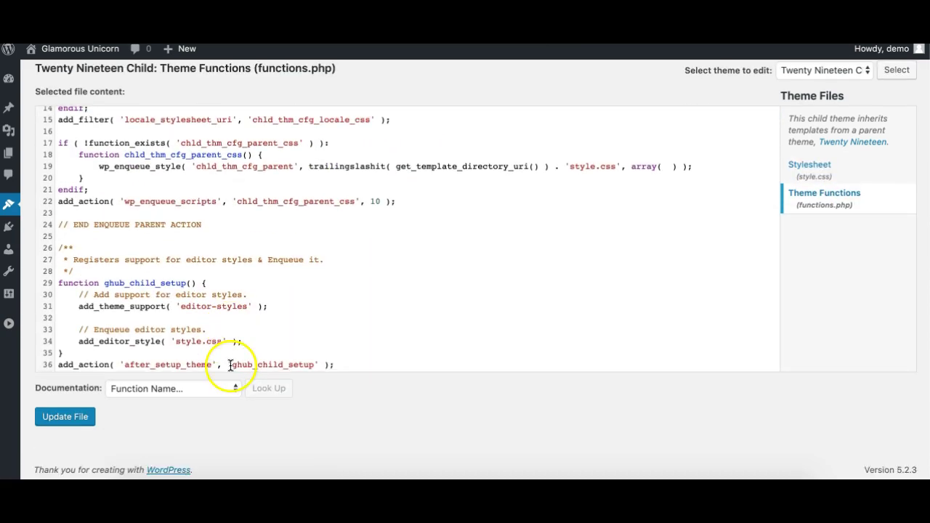
{"action": "left_click", "coordinate": [77, 295]}
{"action": "left_click_drag", "start_coordinate": [59, 283], "coordinate": [263, 343]}
{"action": "left_click", "coordinate": [266, 354]}
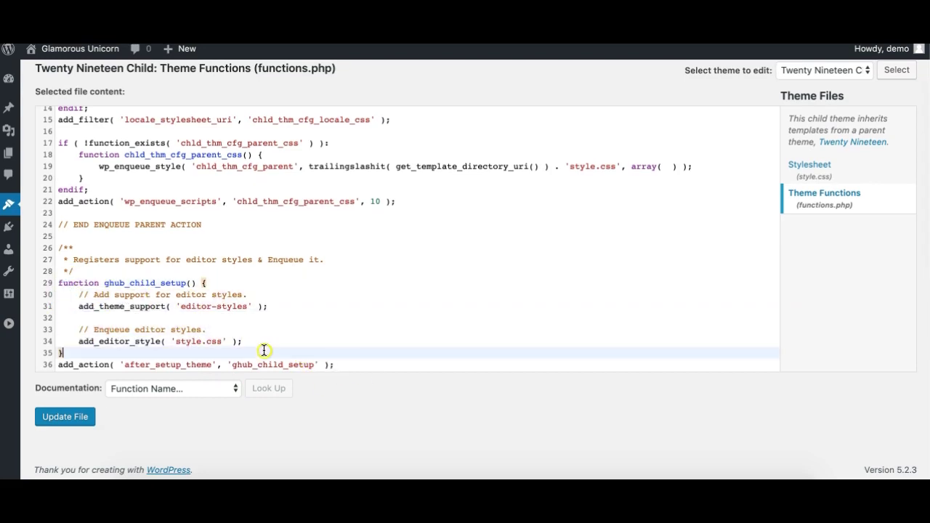
{"action": "left_click_drag", "start_coordinate": [58, 248], "coordinate": [366, 366]}
{"action": "key", "text": "ctrl+c"}
Paste the setup block back in place and save functions.php
{"action": "key", "text": "BackSpace"}
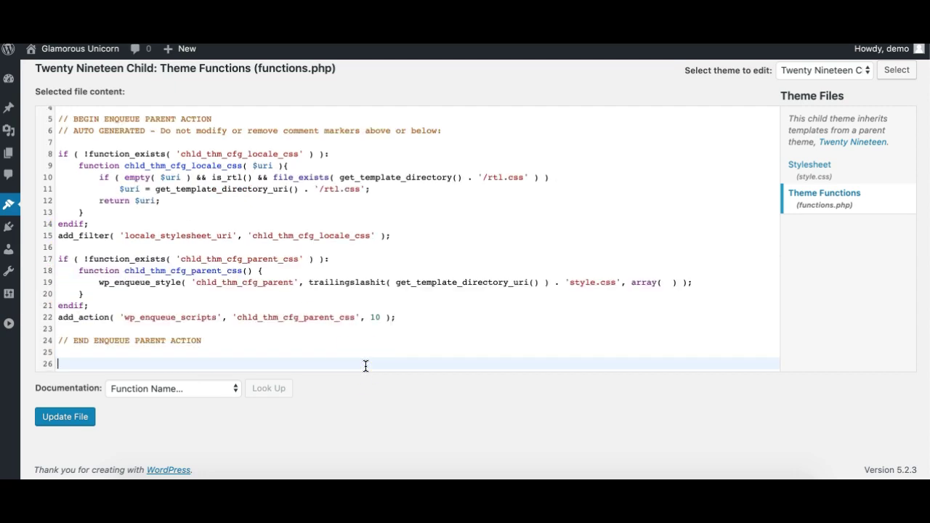
{"action": "key", "text": "ctrl+v"}
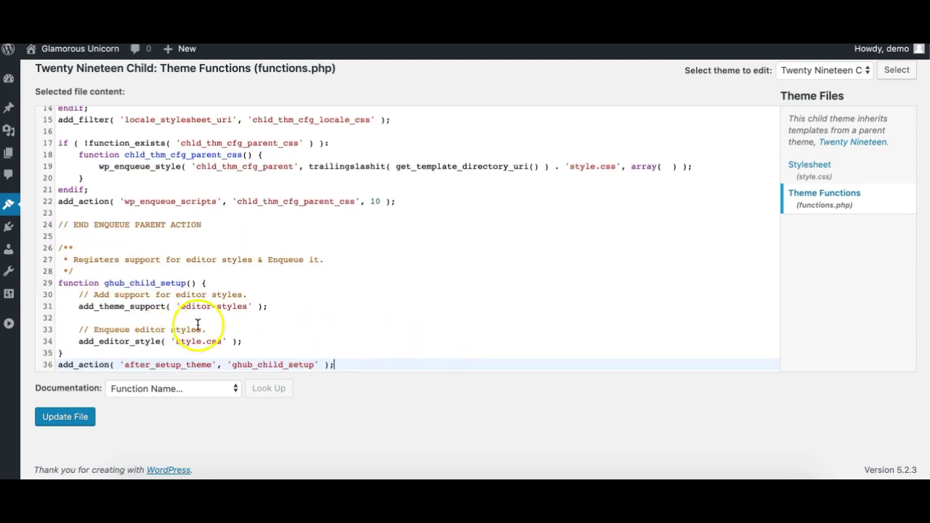
{"action": "left_click", "coordinate": [182, 342]}
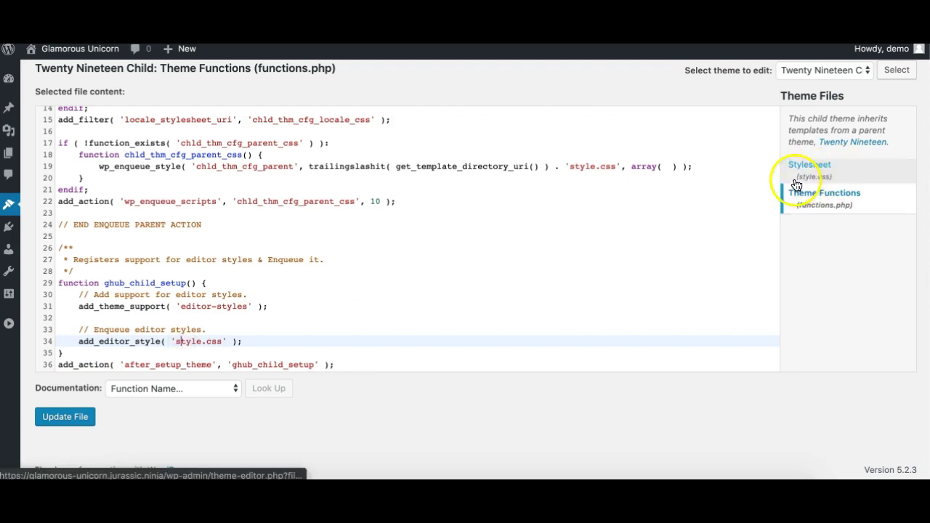
{"action": "double_click", "coordinate": [184, 342]}
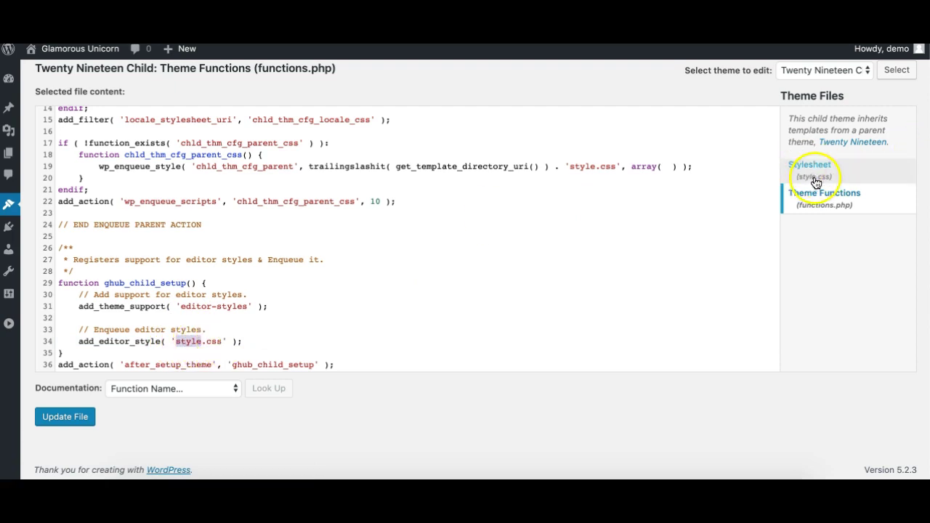
{"action": "left_click", "coordinate": [67, 417]}
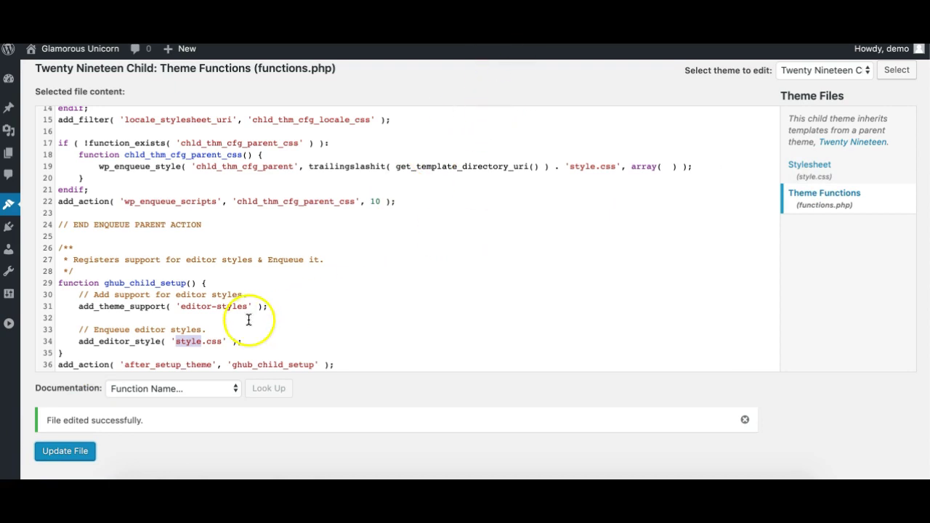
Review the editor-styles support and enqueue editor styles lines, then open style.css
{"action": "left_click", "coordinate": [120, 295]}
{"action": "left_click_drag", "start_coordinate": [82, 299], "coordinate": [282, 304]}
{"action": "left_click", "coordinate": [204, 306]}
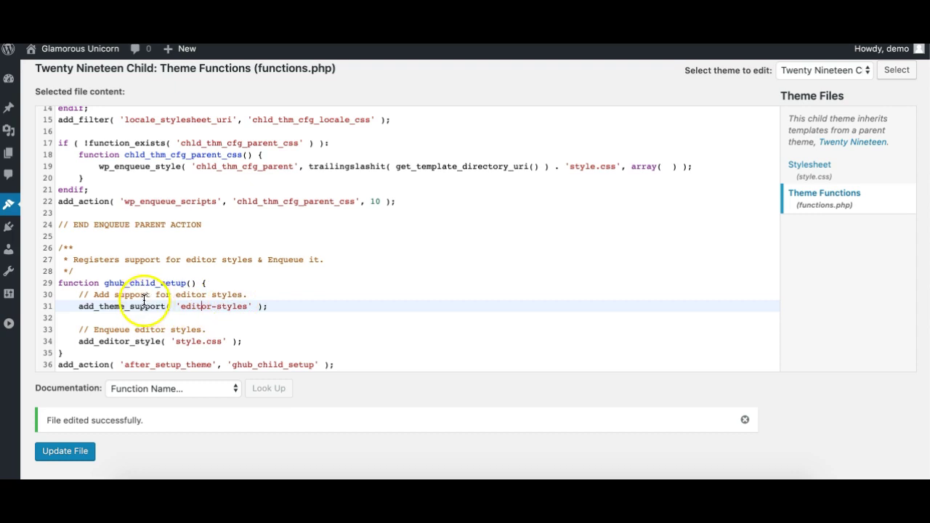
{"action": "left_click_drag", "start_coordinate": [77, 331], "coordinate": [258, 338]}
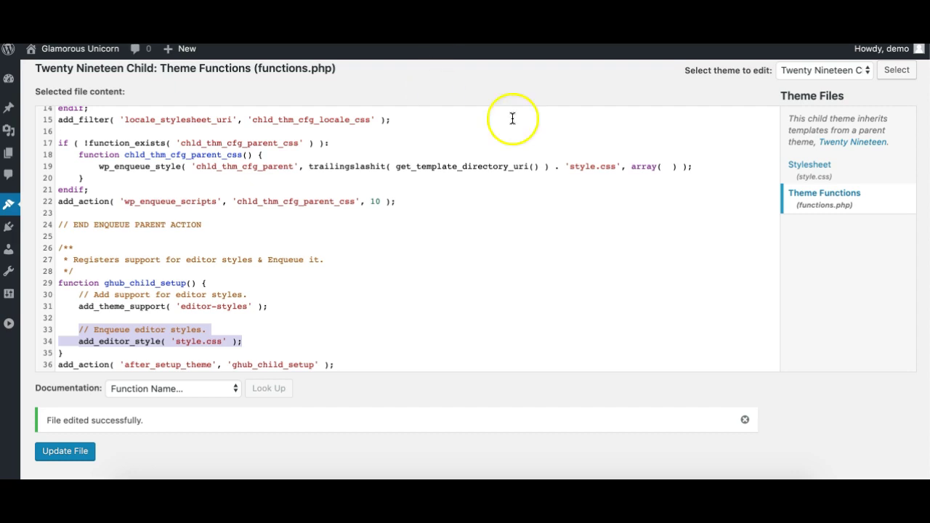
{"action": "left_click", "coordinate": [809, 167]}
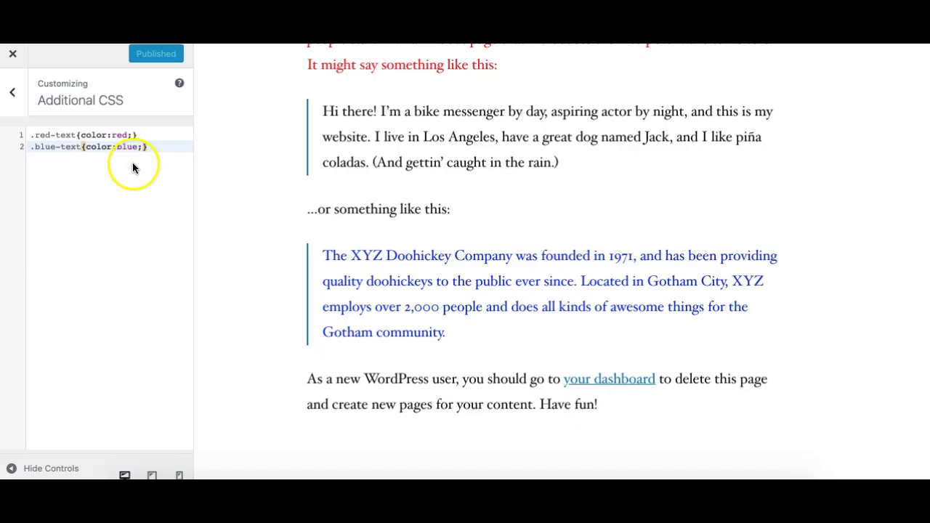
Cut .red-text{color:red;} from Additional CSS, paste it on line 13 of style.css, and save
{"action": "left_click", "coordinate": [167, 145]}
{"action": "left_click_drag", "start_coordinate": [160, 136], "coordinate": [24, 138]}
{"action": "key", "text": "ctrl+c"}
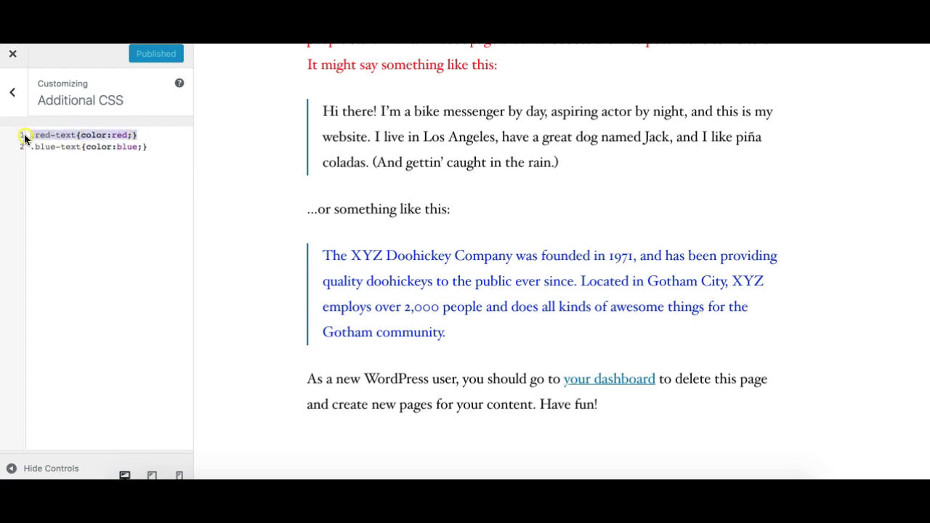
{"action": "key", "text": "BackSpace"}
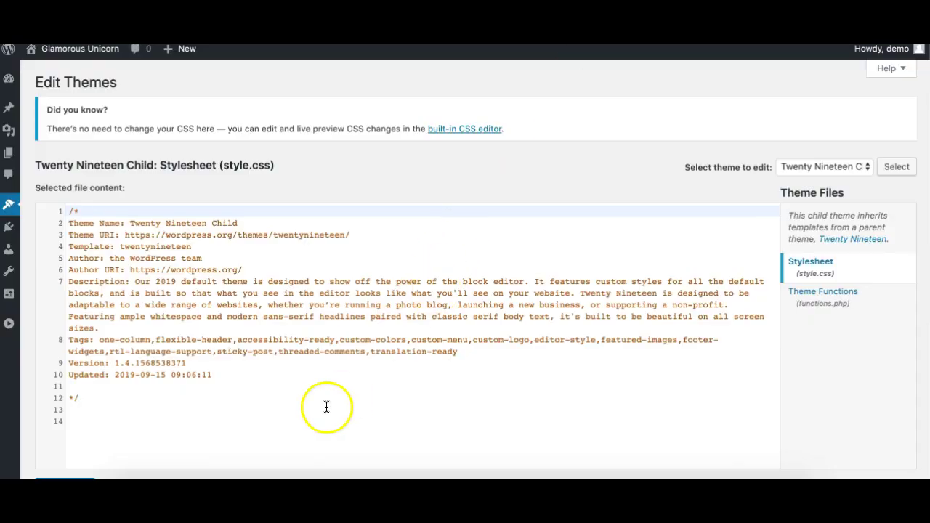
{"action": "left_click", "coordinate": [326, 410]}
{"action": "key", "text": "ctrl+v"}
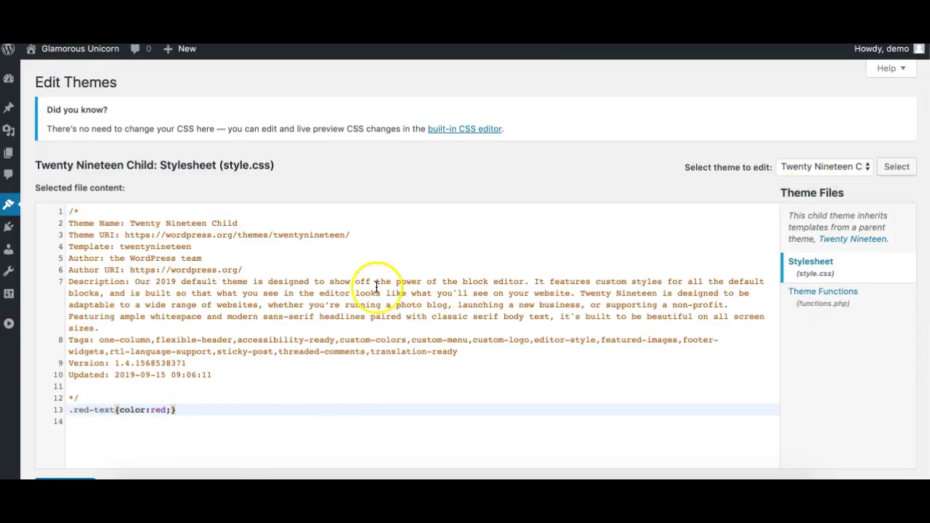
{"action": "scroll", "coordinate": [388, 335], "scroll_direction": "down", "scroll_amount": 2}
{"action": "left_click", "coordinate": [59, 411]}
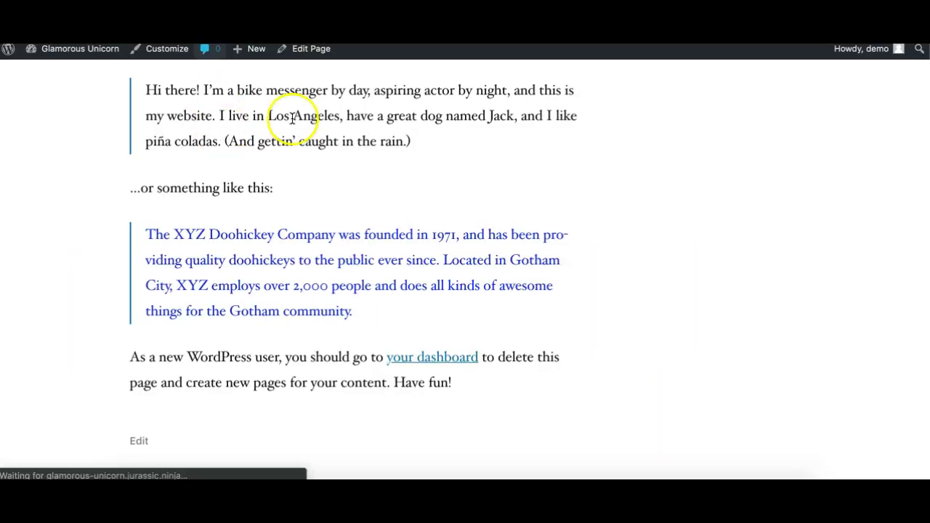
Open the Sample Page in the block editor from the admin bar
{"action": "scroll", "coordinate": [296, 287], "scroll_direction": "up", "scroll_amount": 5}
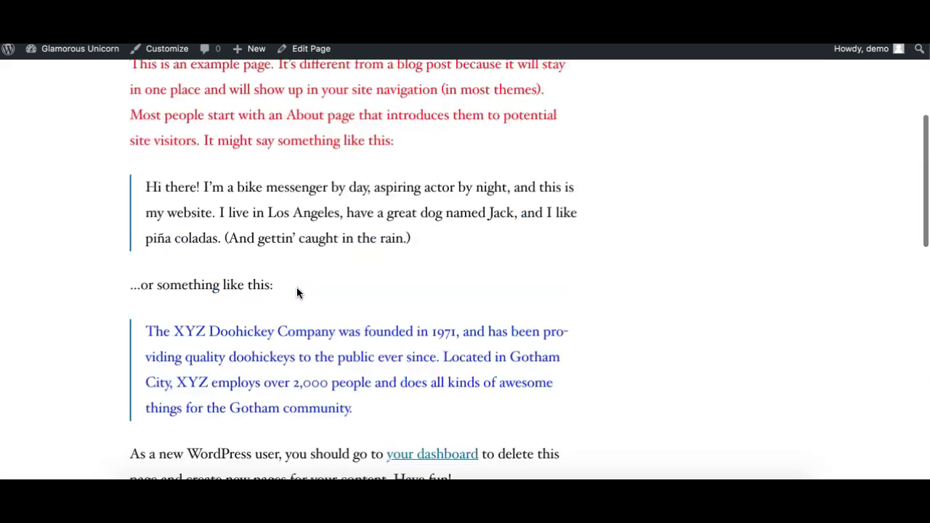
{"action": "scroll", "coordinate": [296, 404], "scroll_direction": "down", "scroll_amount": 4}
{"action": "left_click", "coordinate": [311, 49]}
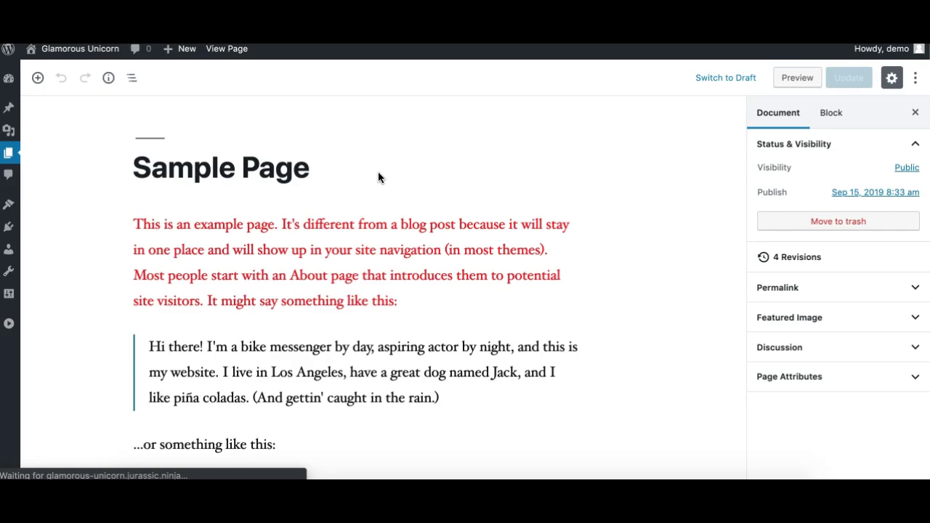
Select the red intro paragraph's text, then put the caret in the XYZ Doohickey quote
{"action": "scroll", "coordinate": [380, 270], "scroll_direction": "down", "scroll_amount": 5}
{"action": "scroll", "coordinate": [378, 247], "scroll_direction": "up", "scroll_amount": 2}
{"action": "triple_click", "coordinate": [335, 168]}
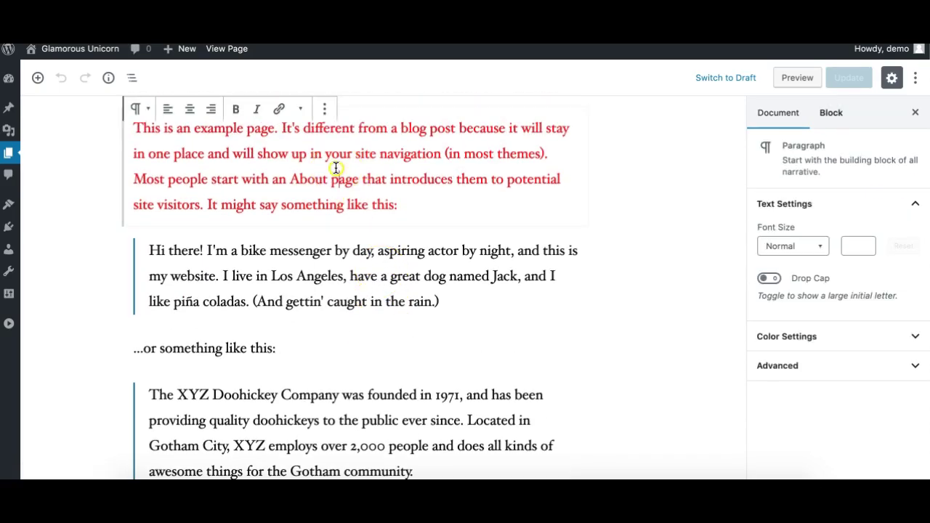
{"action": "scroll", "coordinate": [324, 222], "scroll_direction": "up", "scroll_amount": 2}
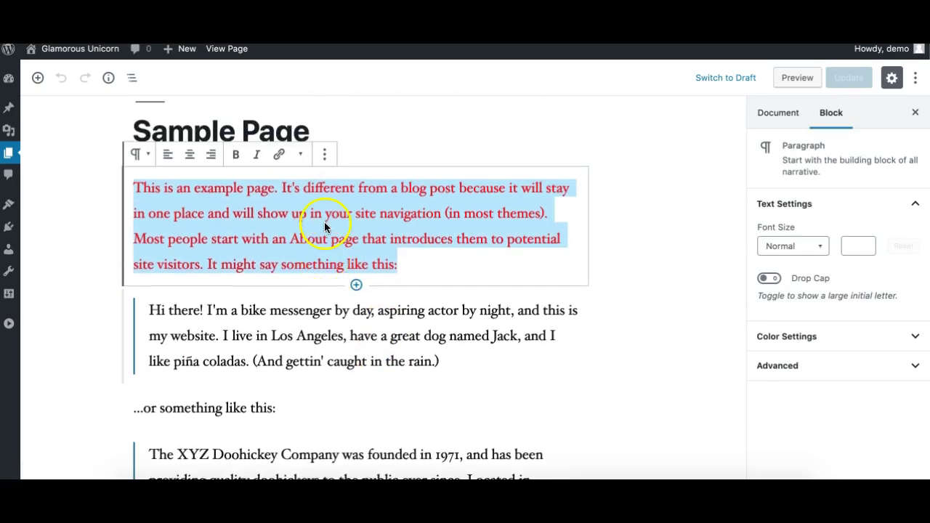
{"action": "scroll", "coordinate": [178, 291], "scroll_direction": "down", "scroll_amount": 5}
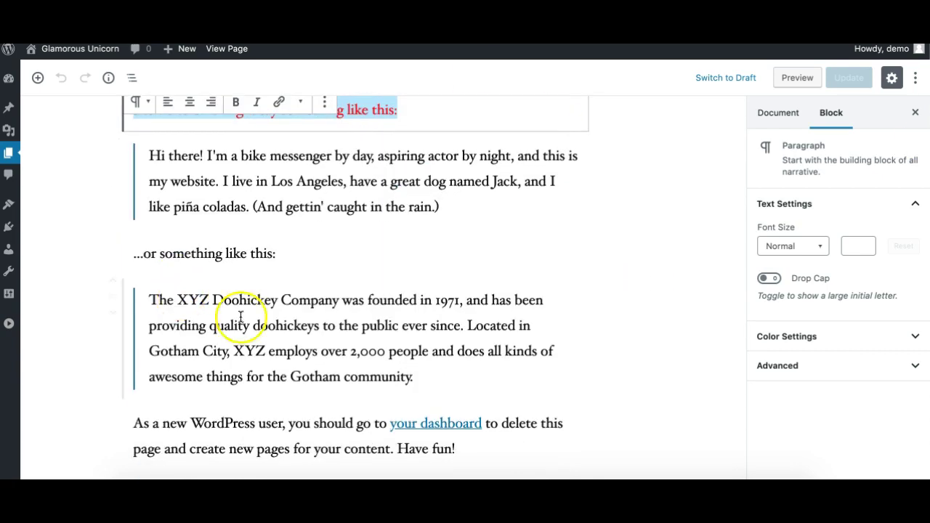
{"action": "left_click", "coordinate": [262, 328]}
{"action": "left_click", "coordinate": [320, 329]}
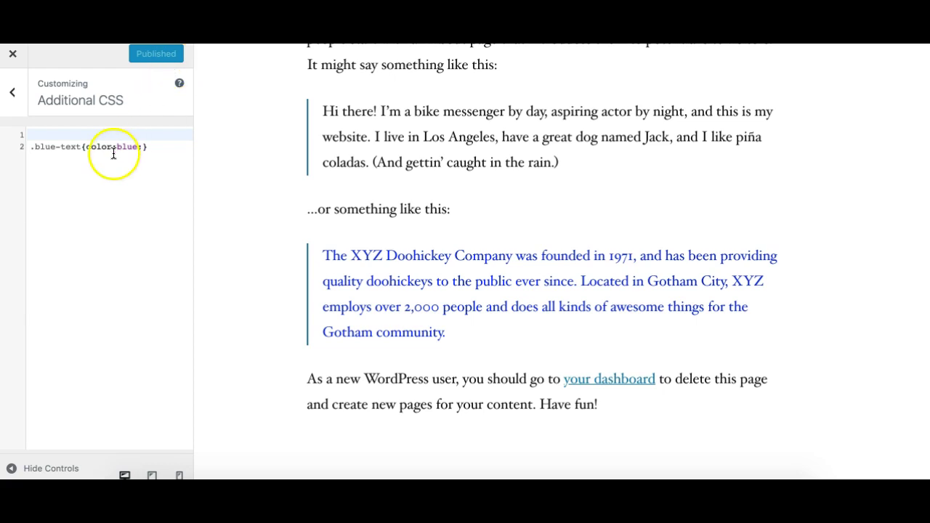
Cut .blue-text{color:blue;} from Additional CSS, paste it as style.css line 14, and update the file
{"action": "left_click", "coordinate": [131, 149]}
{"action": "key", "text": "ctrl+a"}
{"action": "key", "text": "ctrl+c"}
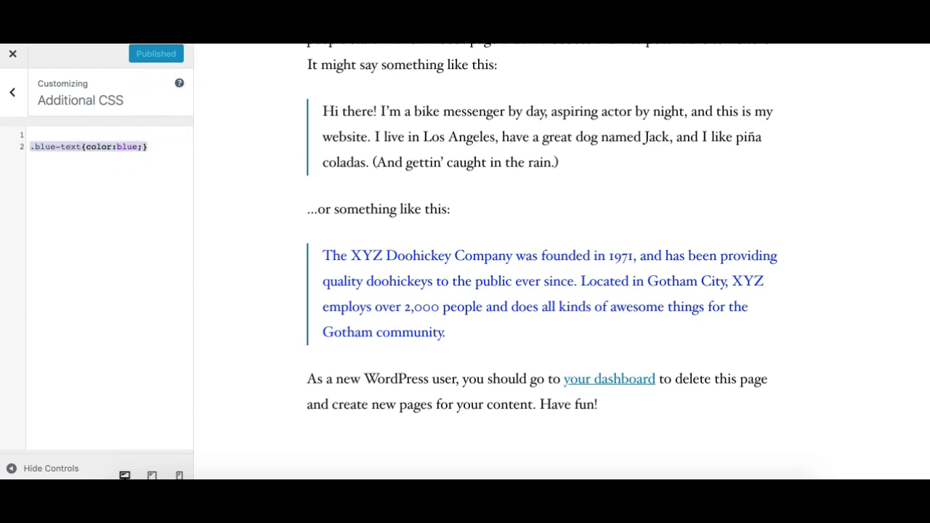
{"action": "key", "text": "BackSpace"}
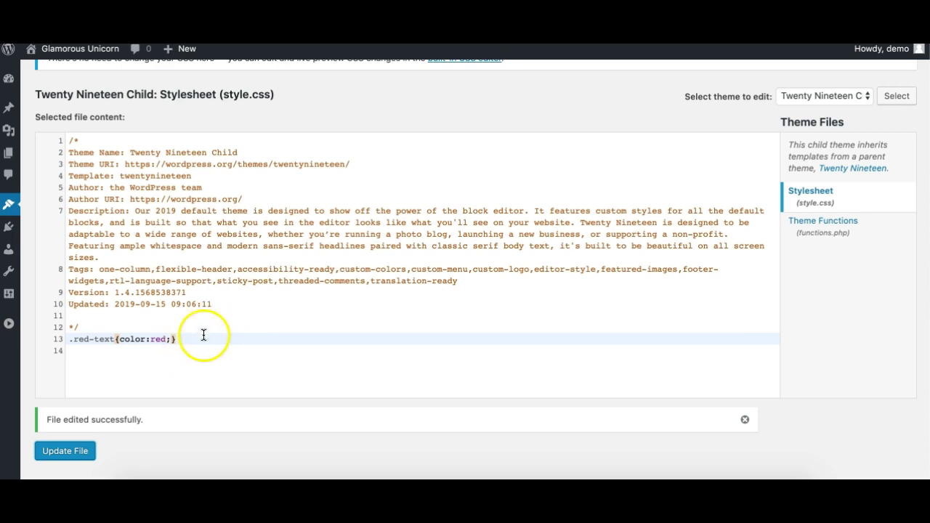
{"action": "key", "text": "Return"}
{"action": "key", "text": "ctrl+v"}
{"action": "left_click", "coordinate": [55, 415]}
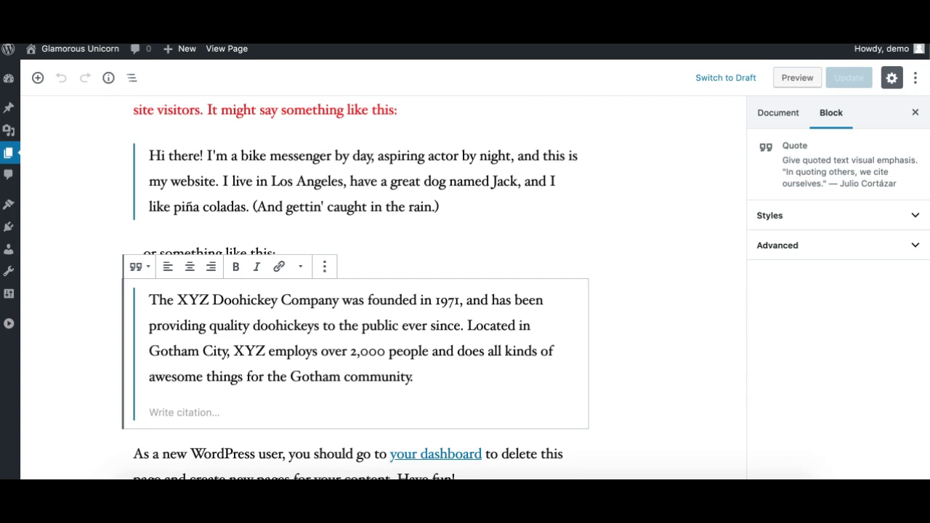
Reload the Sample Page editor and select the red intro paragraph
{"action": "left_click", "coordinate": [244, 51]}
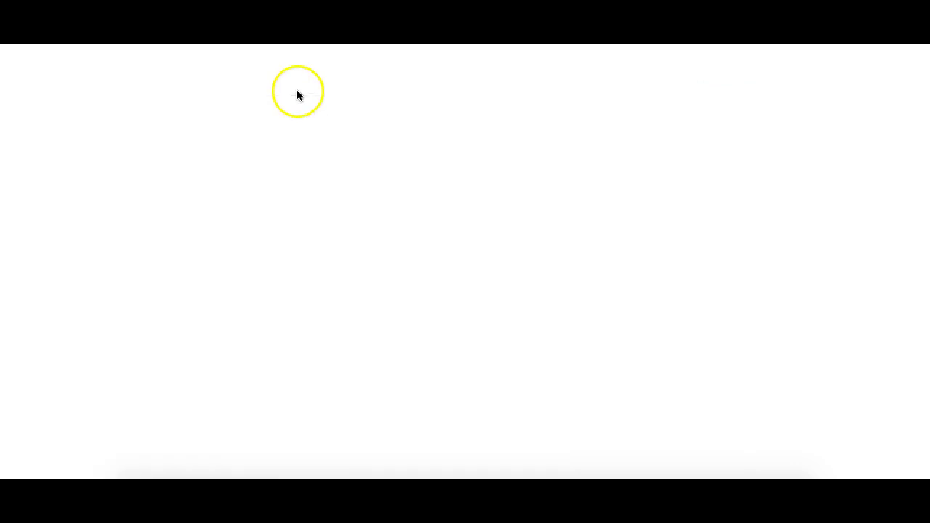
{"action": "scroll", "coordinate": [312, 290], "scroll_direction": "down", "scroll_amount": 5}
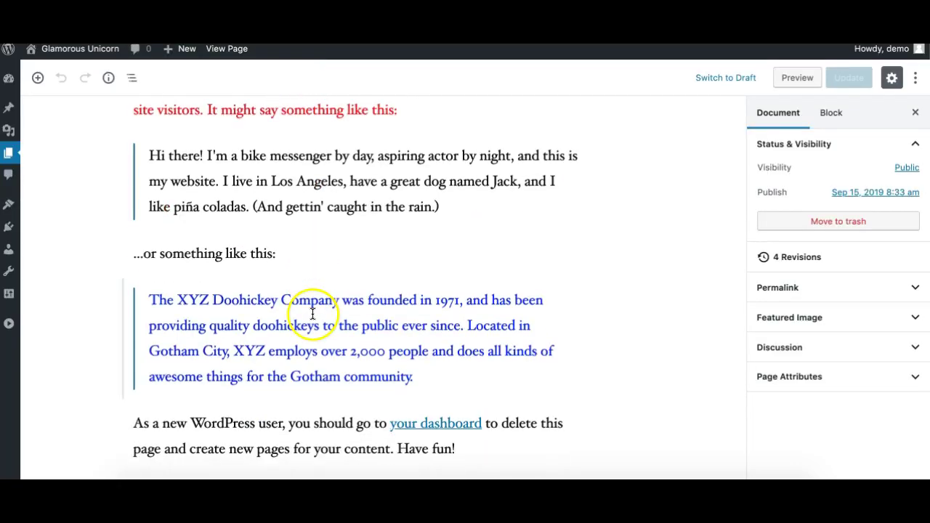
{"action": "scroll", "coordinate": [279, 198], "scroll_direction": "up", "scroll_amount": 1}
{"action": "scroll", "coordinate": [276, 182], "scroll_direction": "down", "scroll_amount": 1}
{"action": "scroll", "coordinate": [278, 171], "scroll_direction": "up", "scroll_amount": 1}
{"action": "scroll", "coordinate": [280, 177], "scroll_direction": "up", "scroll_amount": 2}
{"action": "scroll", "coordinate": [279, 182], "scroll_direction": "down", "scroll_amount": 3}
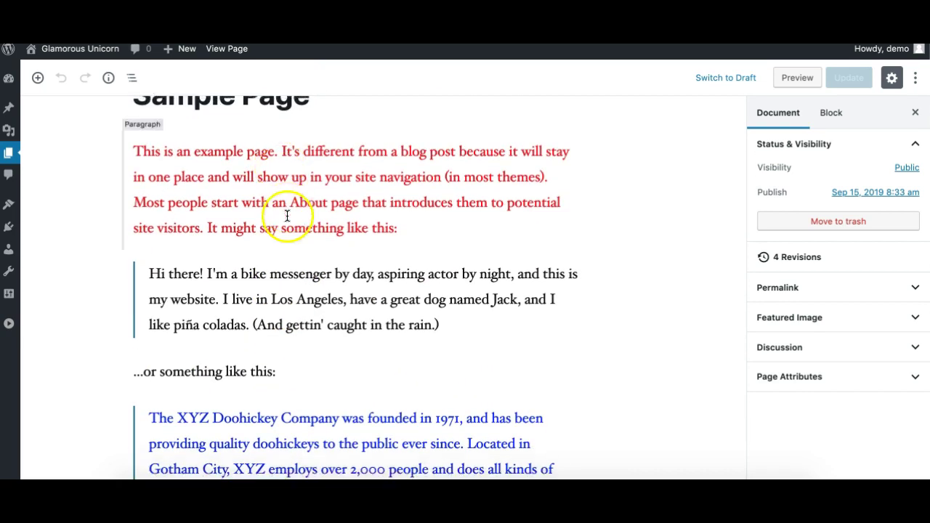
{"action": "scroll", "coordinate": [277, 298], "scroll_direction": "up", "scroll_amount": 5}
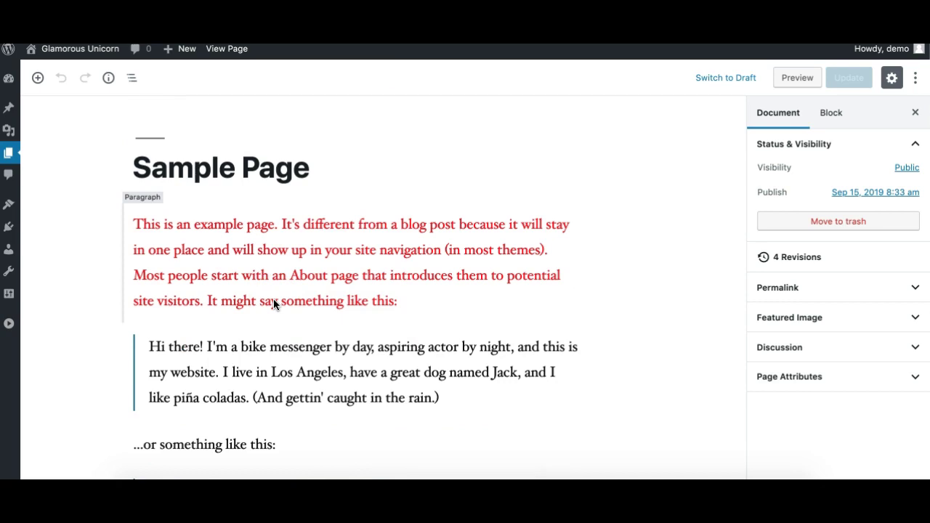
{"action": "left_click", "coordinate": [313, 278]}
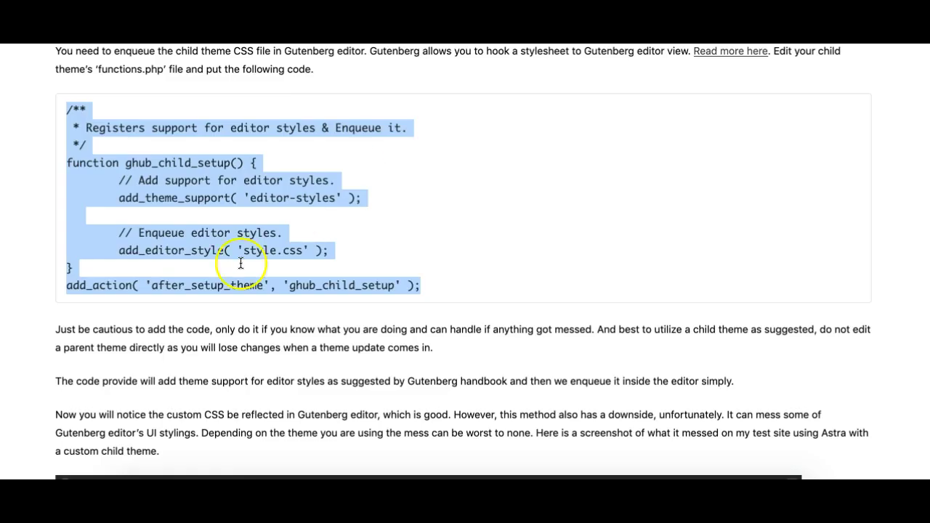
{"action": "scroll", "coordinate": [327, 361], "scroll_direction": "down", "scroll_amount": 5}
{"action": "scroll", "coordinate": [327, 360], "scroll_direction": "up", "scroll_amount": 10}
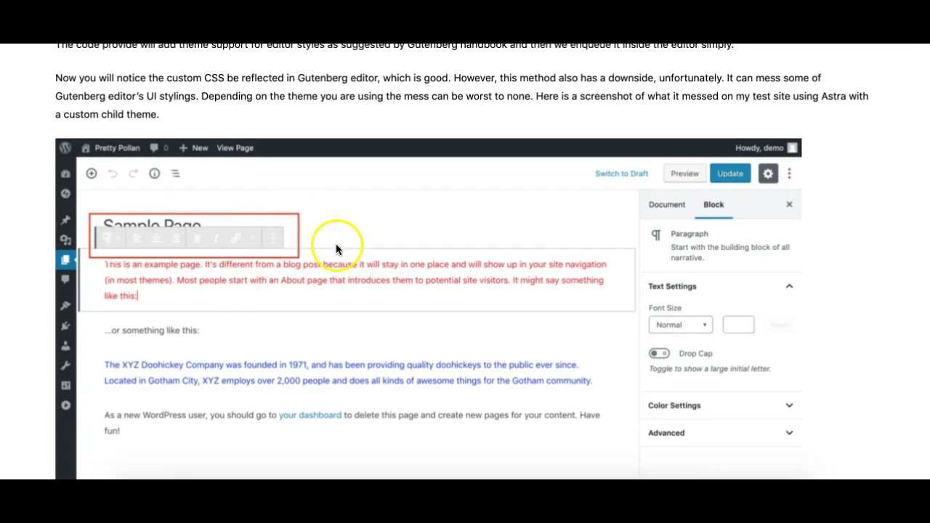
{"action": "scroll", "coordinate": [337, 254], "scroll_direction": "up", "scroll_amount": 2}
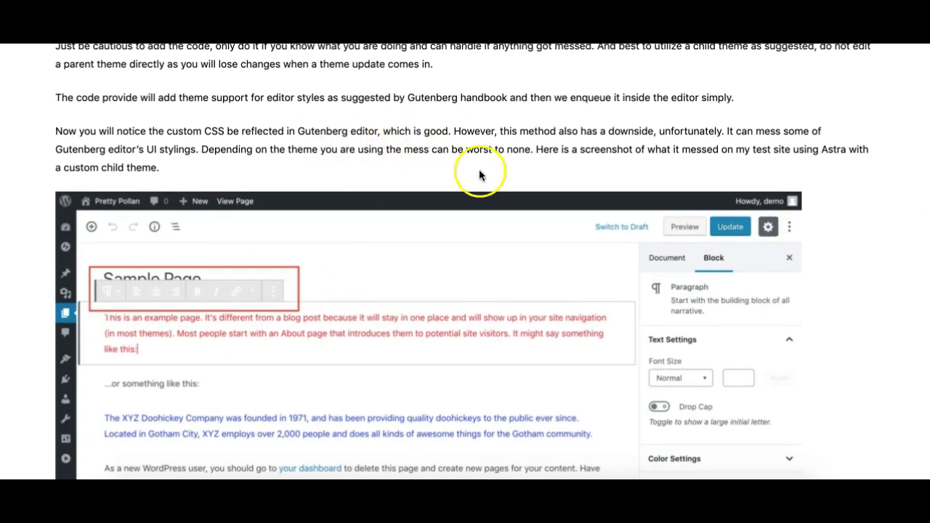
{"action": "scroll", "coordinate": [446, 351], "scroll_direction": "down", "scroll_amount": 3}
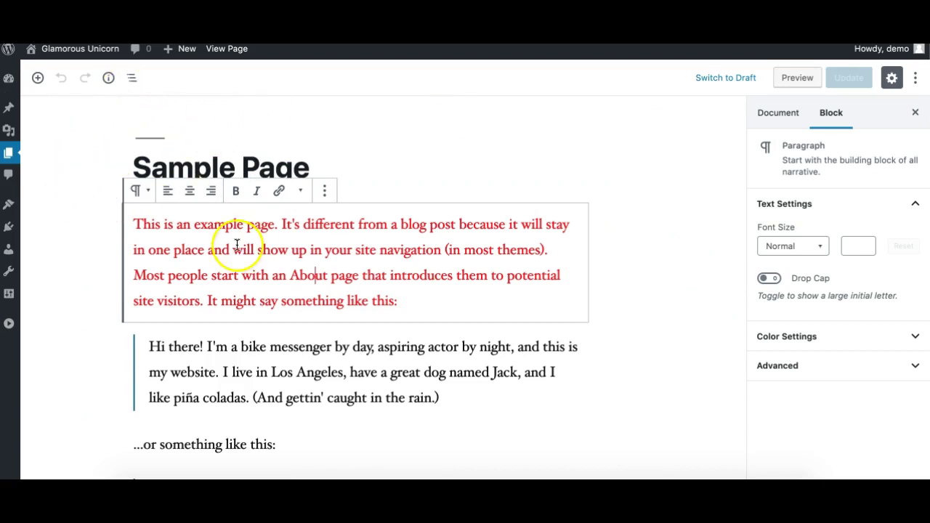
Select the red intro paragraph and the blue XYZ Doohickey quote to compare them
{"action": "left_click", "coordinate": [422, 292]}
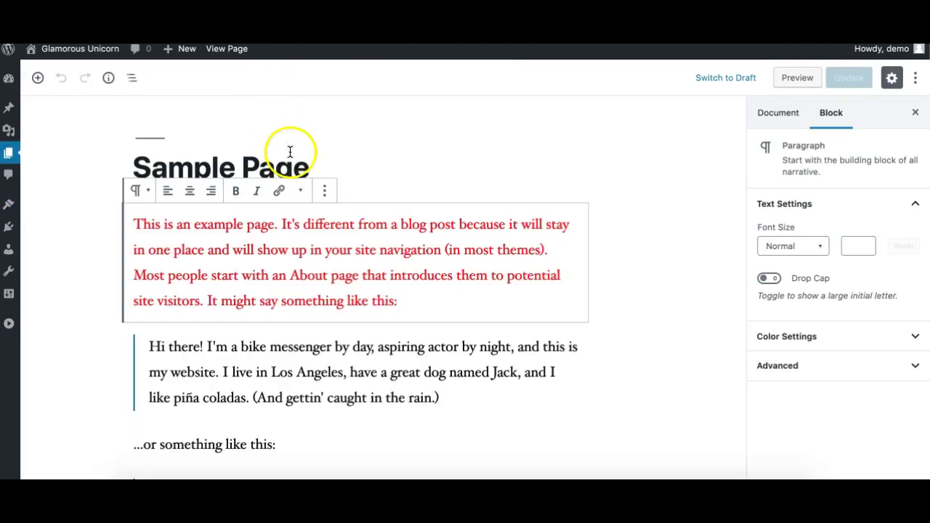
{"action": "left_click", "coordinate": [284, 289]}
{"action": "scroll", "coordinate": [349, 379], "scroll_direction": "down", "scroll_amount": 5}
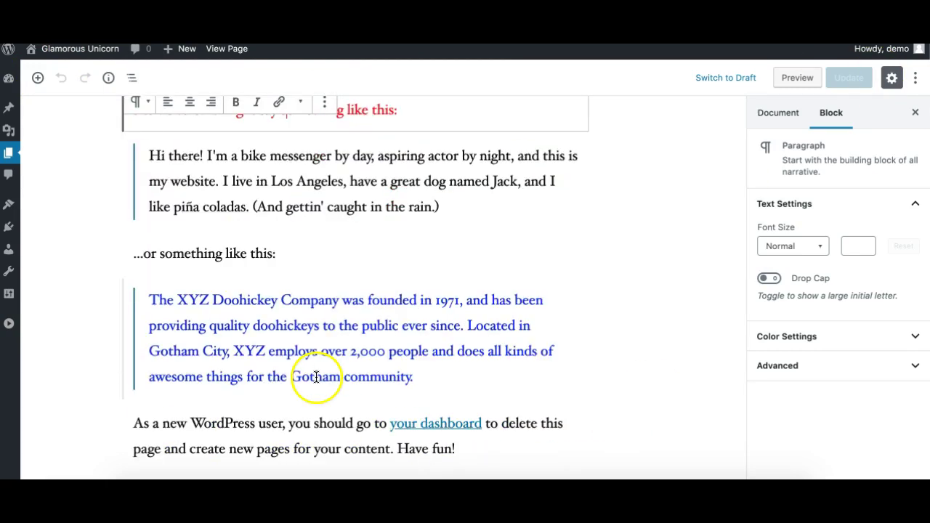
{"action": "double_click", "coordinate": [339, 339]}
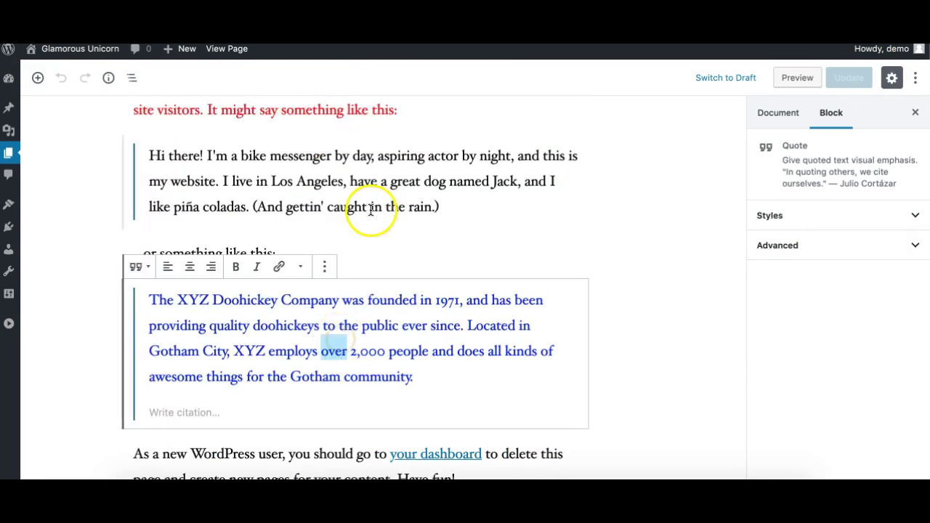
{"action": "scroll", "coordinate": [432, 241], "scroll_direction": "up", "scroll_amount": 3}
{"action": "left_click", "coordinate": [421, 245]}
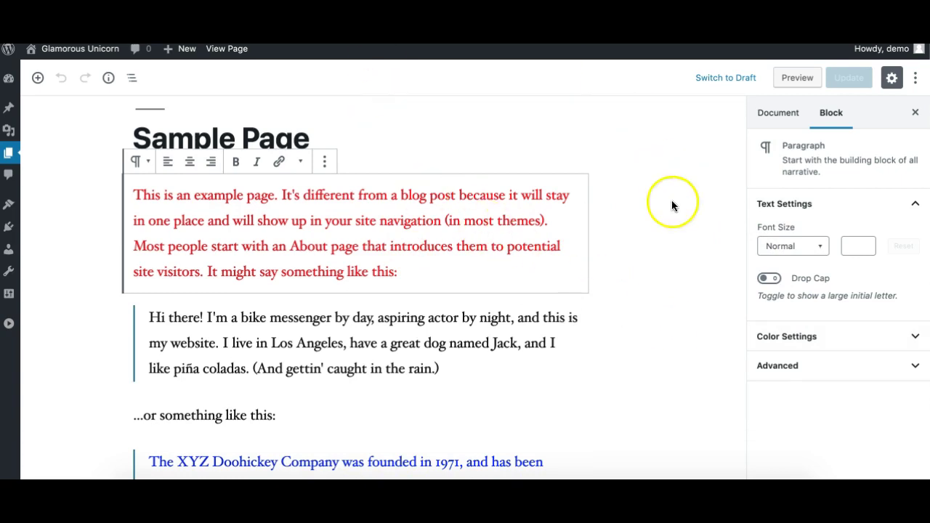
{"action": "scroll", "coordinate": [446, 298], "scroll_direction": "down", "scroll_amount": 3}
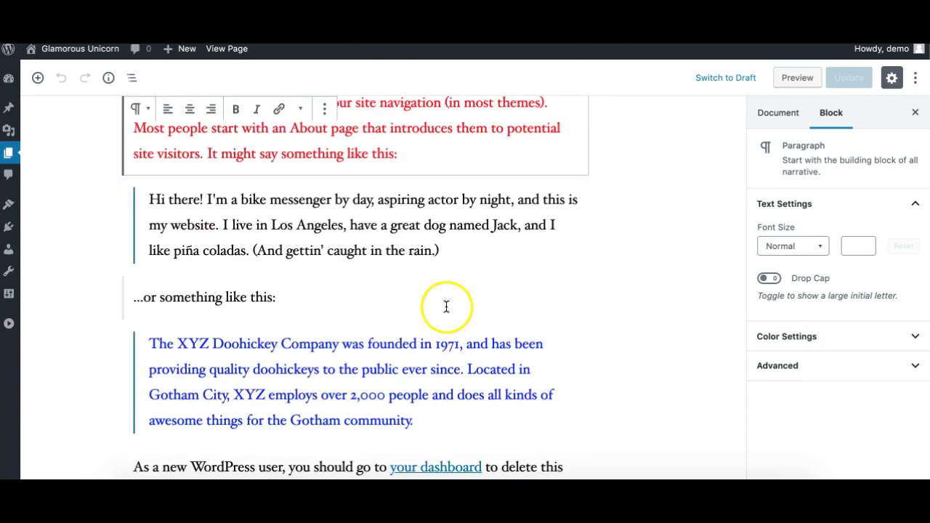
Give the Hi there quote the Additional CSS Class my-quote and update the page
{"action": "left_click", "coordinate": [372, 248]}
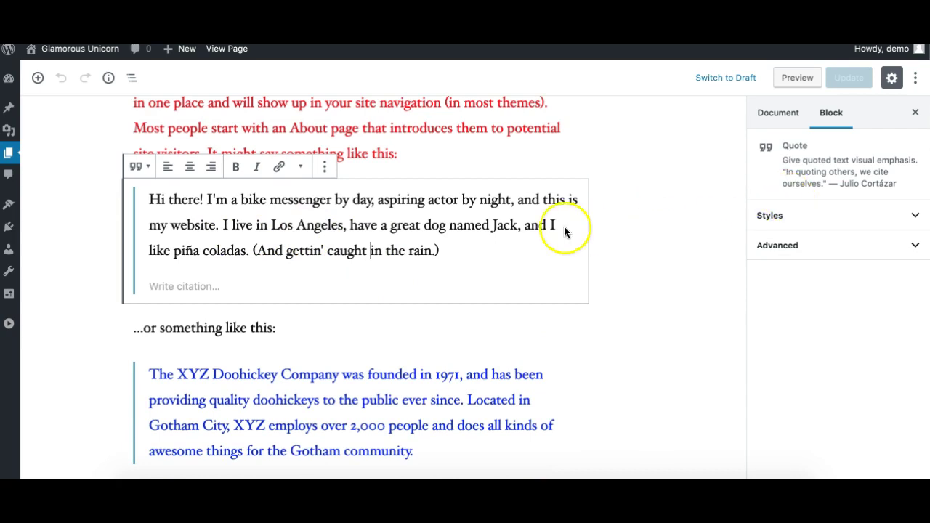
{"action": "left_click", "coordinate": [850, 251]}
{"action": "left_click", "coordinate": [818, 285]}
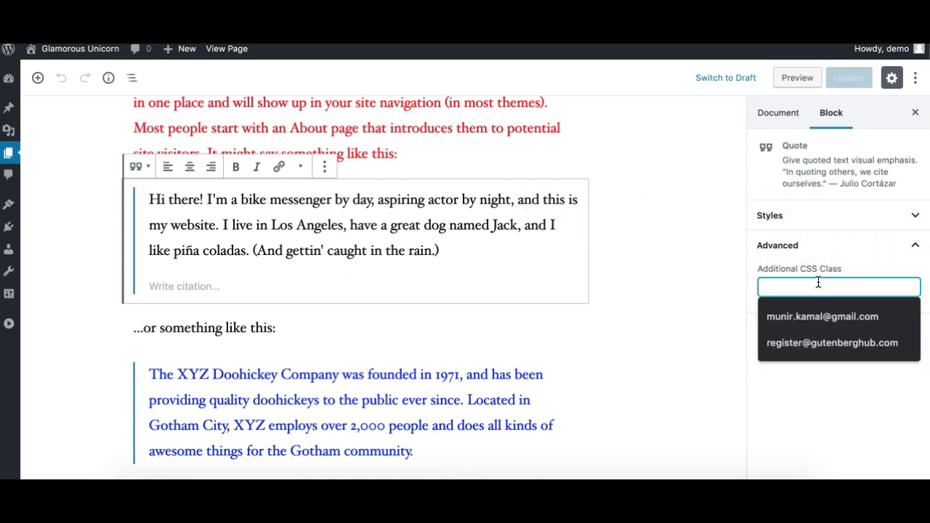
{"action": "type", "text": "my-quote"}
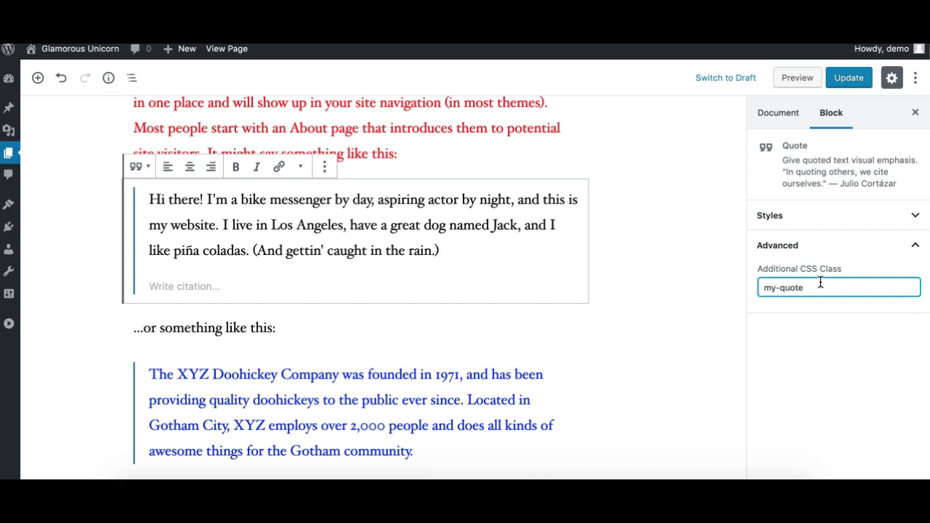
{"action": "left_click", "coordinate": [802, 296]}
{"action": "left_click", "coordinate": [849, 78]}
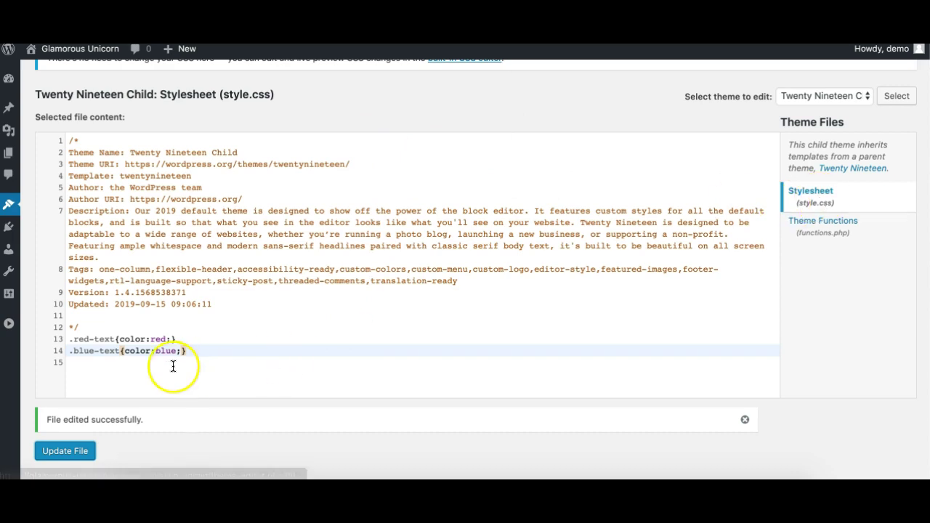
Add .my-quote{background-color:yellow;} on a new line of style.css and update the file
{"action": "key", "text": "Return"}
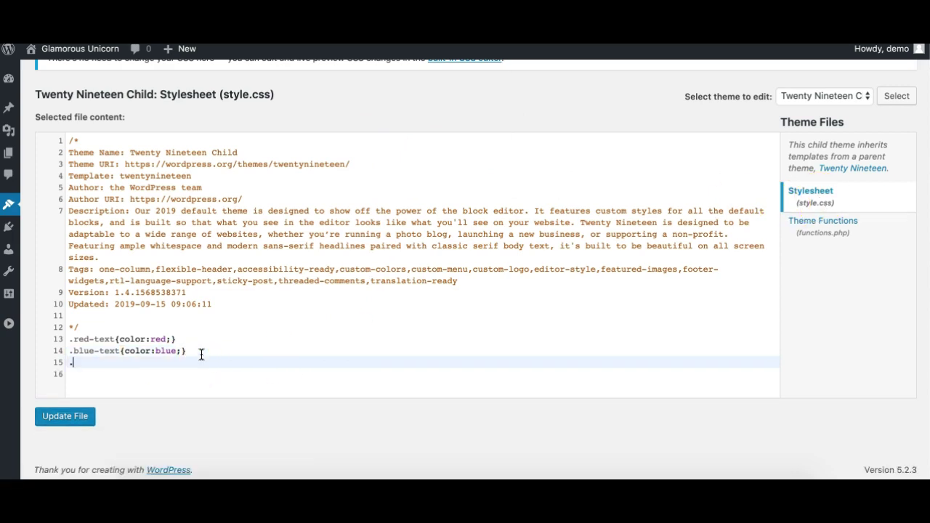
{"action": "type", "text": ".my-quote{bac"}
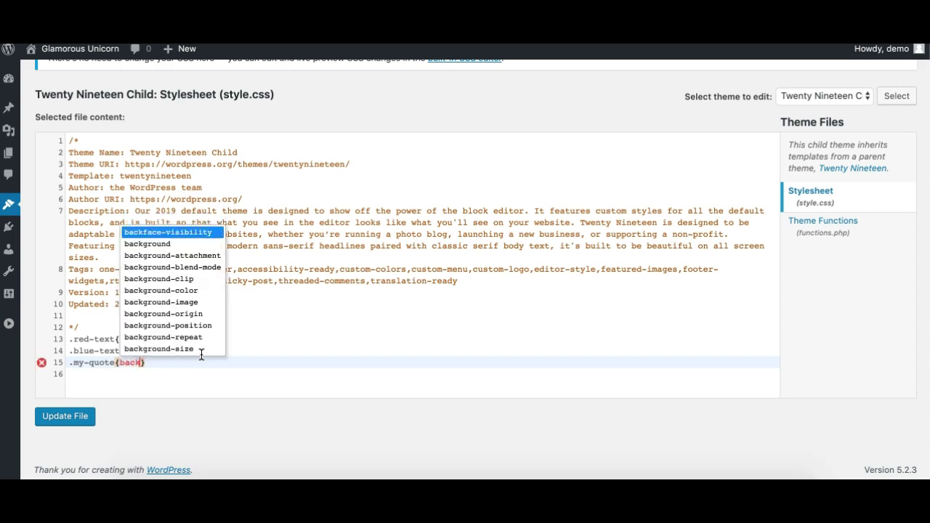
{"action": "type", "text": "k"}
{"action": "key", "text": "Down"}
{"action": "key", "text": "Down"}
{"action": "key", "text": "Down"}
{"action": "key", "text": "Down"}
{"action": "key", "text": "Down"}
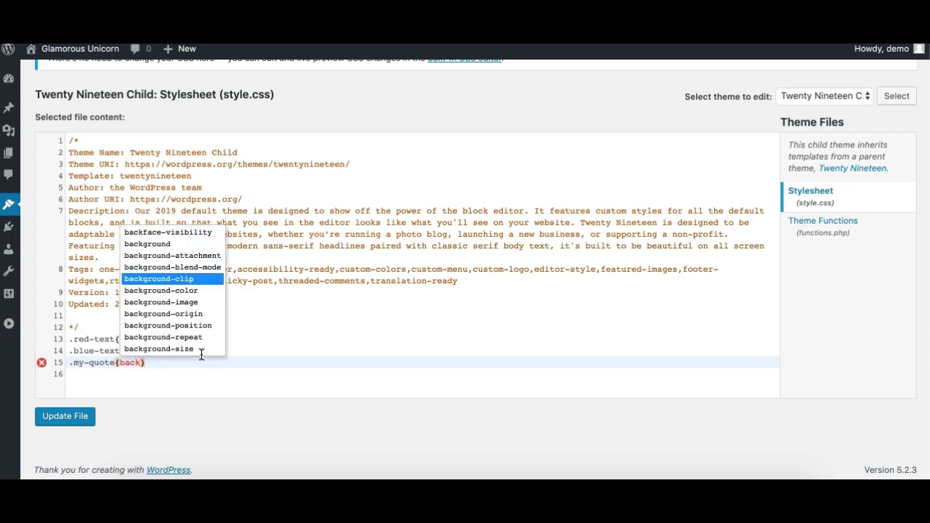
{"action": "key", "text": "Return"}
{"action": "type", "text": ":"}
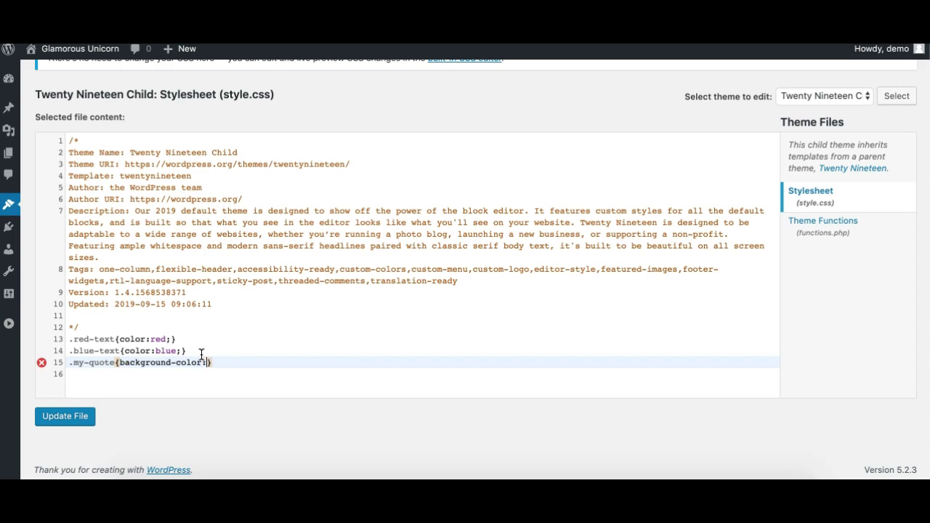
{"action": "type", "text": "yellow;"}
{"action": "left_click", "coordinate": [51, 417]}
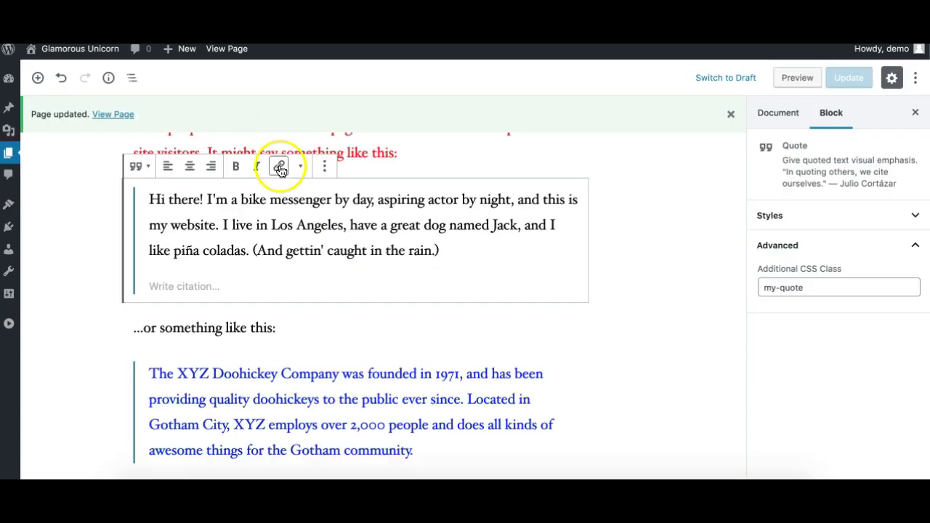
Select the now-yellow Hi there quote and confirm its Additional CSS Class reads my-quote
{"action": "scroll", "coordinate": [313, 330], "scroll_direction": "down", "scroll_amount": 2}
{"action": "scroll", "coordinate": [295, 338], "scroll_direction": "up", "scroll_amount": 3}
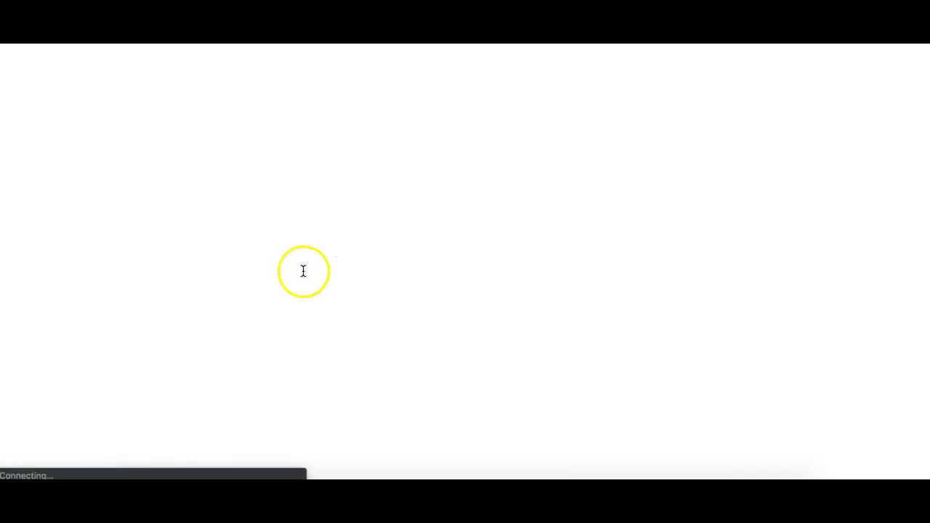
{"action": "scroll", "coordinate": [291, 407], "scroll_direction": "down", "scroll_amount": 2}
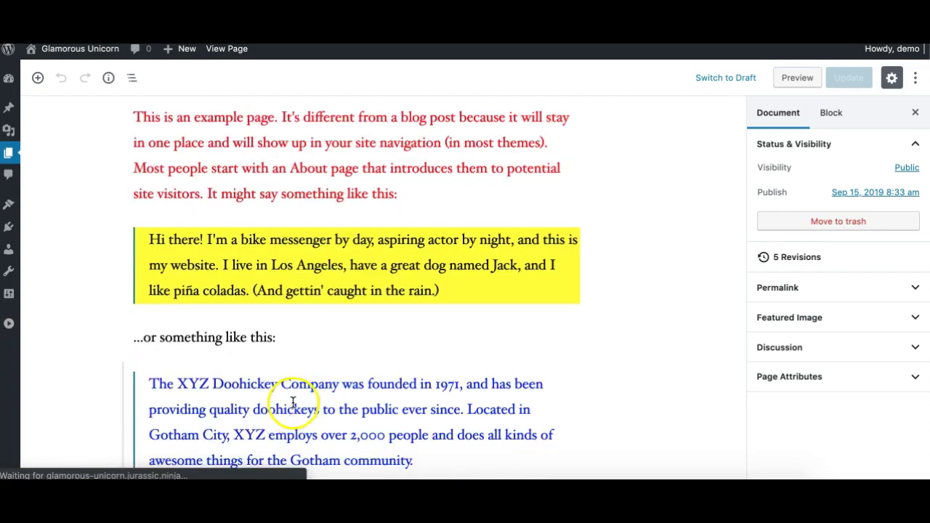
{"action": "left_click", "coordinate": [342, 276]}
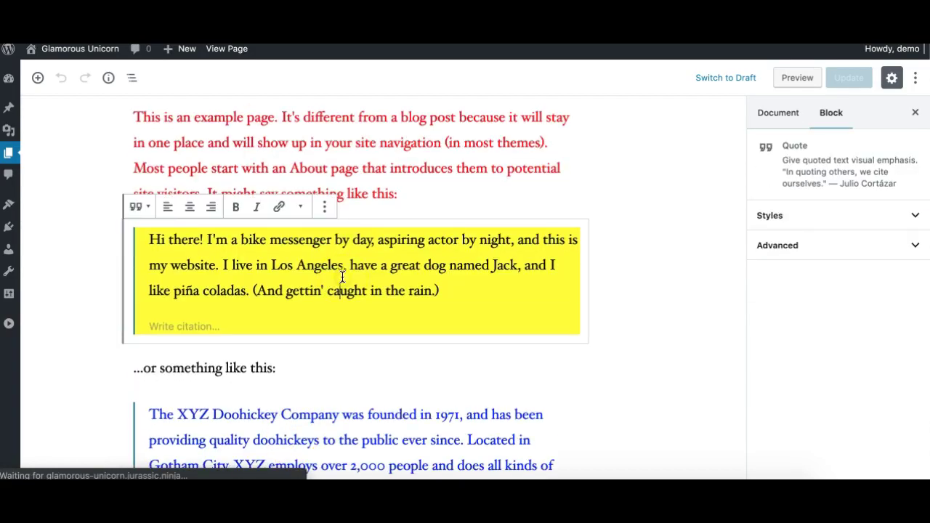
{"action": "left_click", "coordinate": [758, 249]}
{"action": "left_click", "coordinate": [816, 288]}
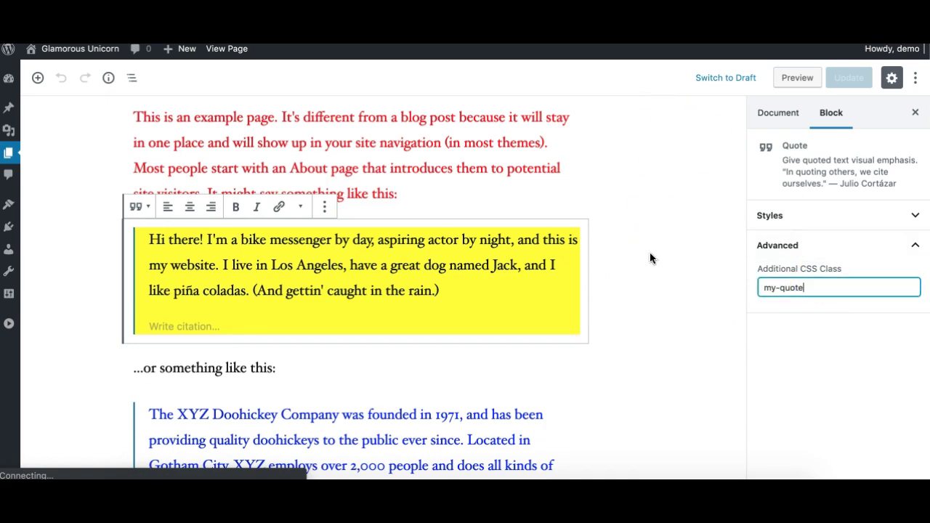
Preview the published Sample Page, then return to editing the yellow quote
{"action": "scroll", "coordinate": [651, 254], "scroll_direction": "up", "scroll_amount": 3}
{"action": "scroll", "coordinate": [650, 254], "scroll_direction": "down", "scroll_amount": 3}
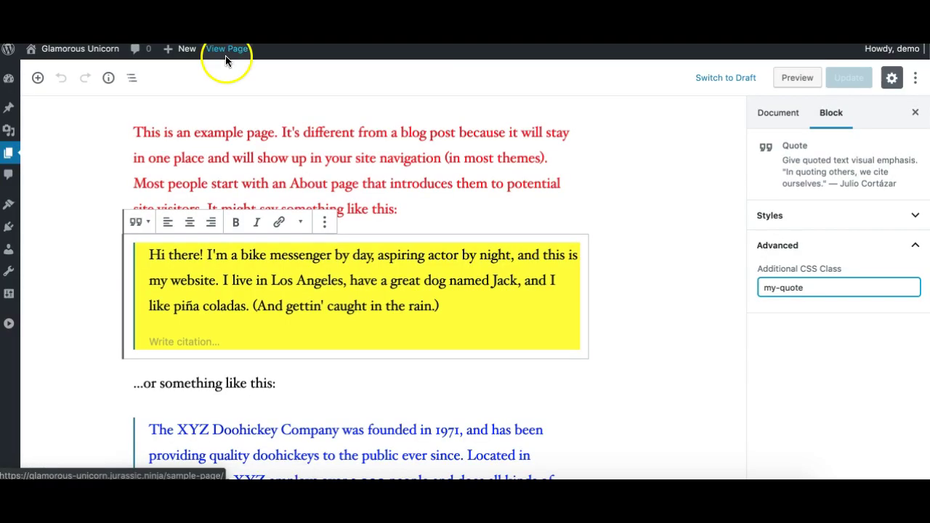
{"action": "left_click", "coordinate": [226, 51]}
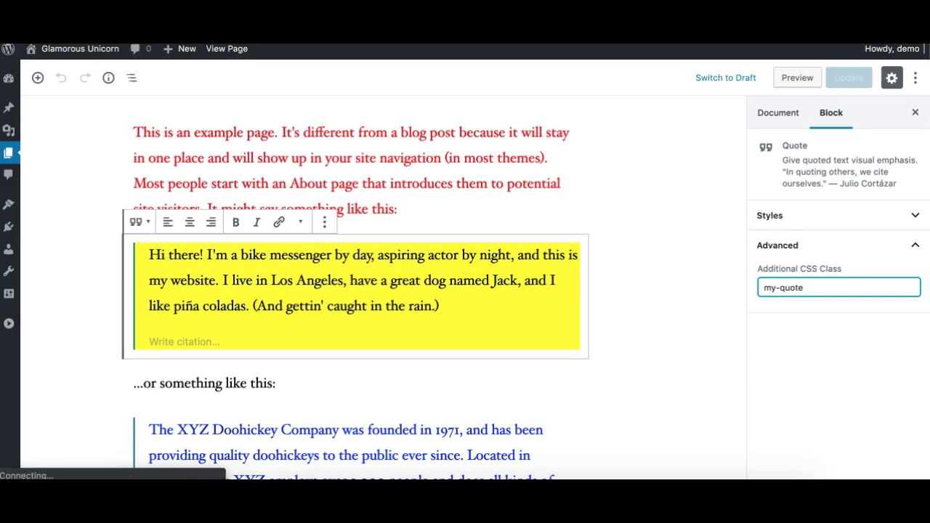
{"action": "left_click", "coordinate": [386, 282]}
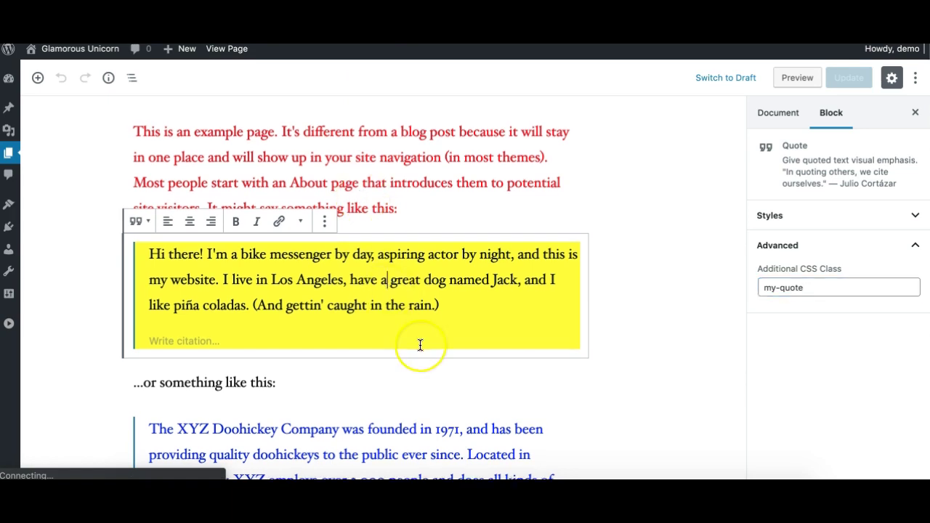
{"action": "scroll", "coordinate": [419, 345], "scroll_direction": "down", "scroll_amount": 3}
{"action": "scroll", "coordinate": [435, 328], "scroll_direction": "down", "scroll_amount": 1}
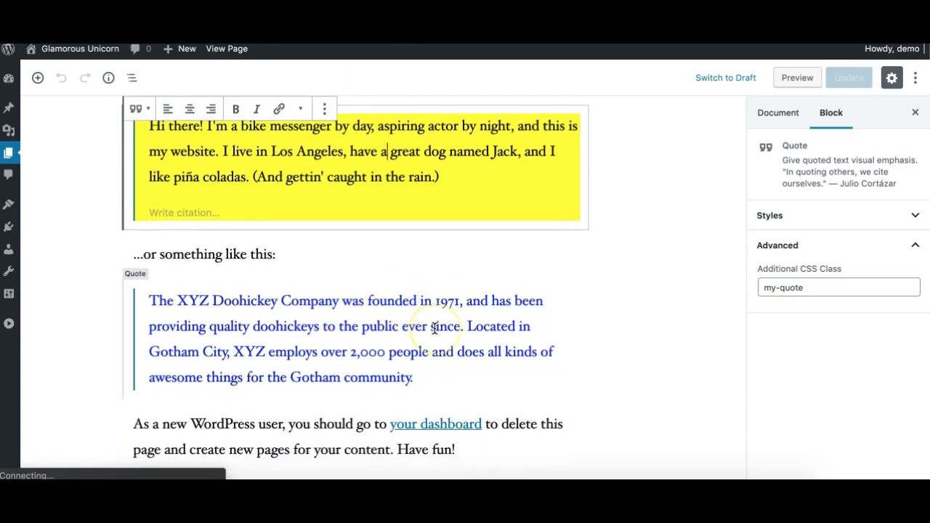
{"action": "scroll", "coordinate": [434, 329], "scroll_direction": "up", "scroll_amount": 6}
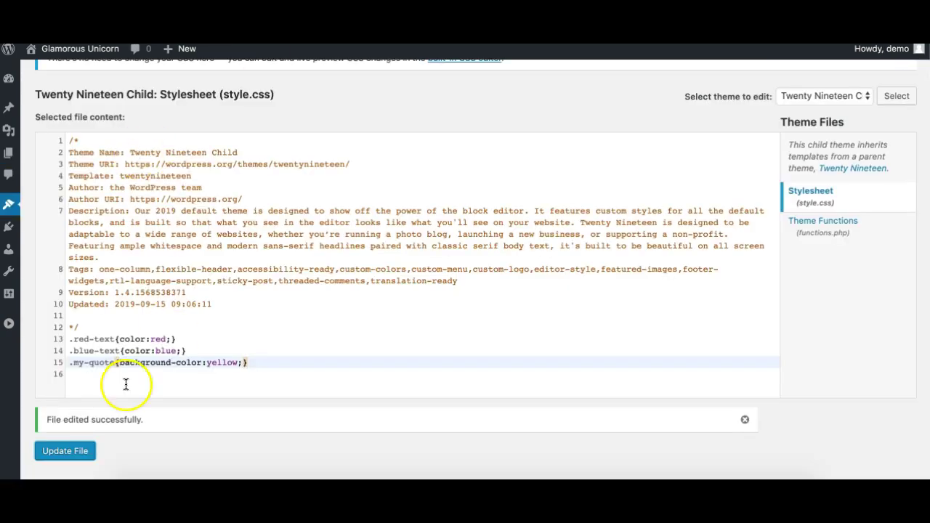
Activate the parent Twenty Nineteen theme from Appearance > Themes
{"action": "mouse_move", "coordinate": [7, 209]}
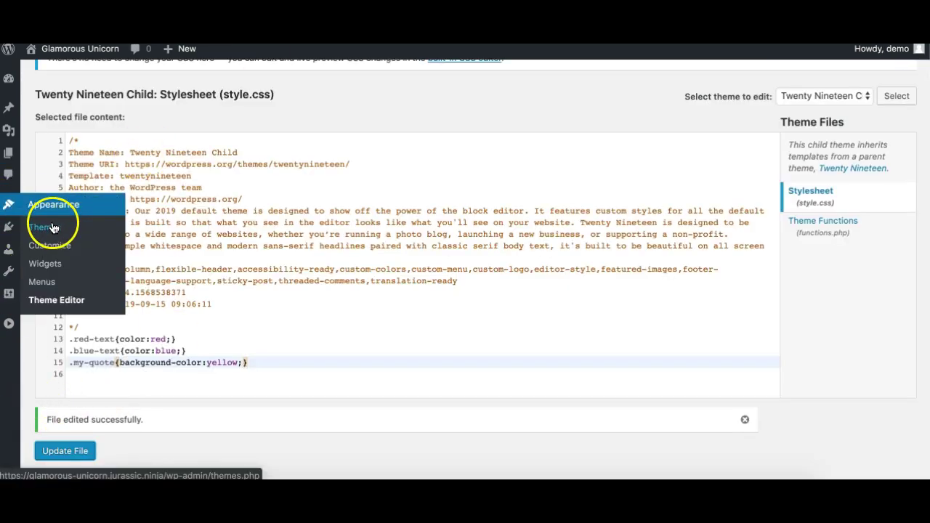
{"action": "left_click", "coordinate": [40, 227]}
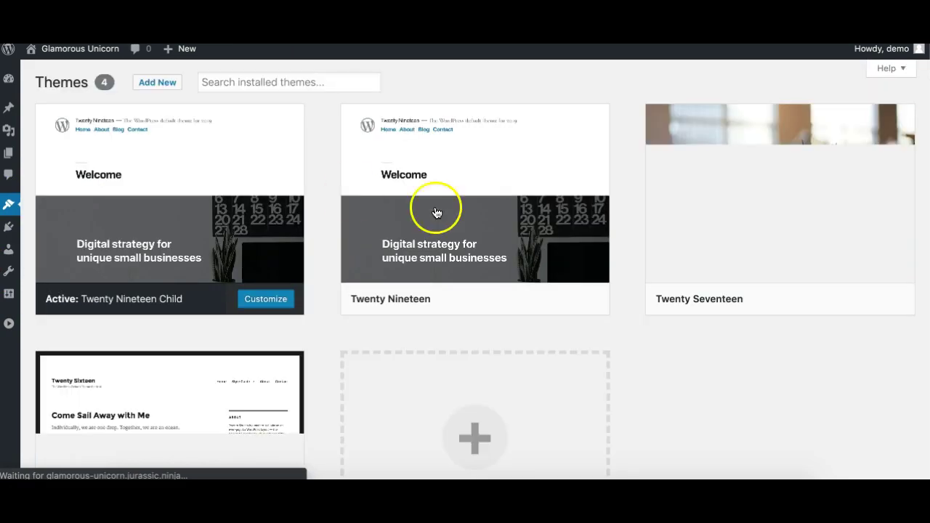
{"action": "mouse_move", "coordinate": [426, 291]}
{"action": "left_click", "coordinate": [505, 301]}
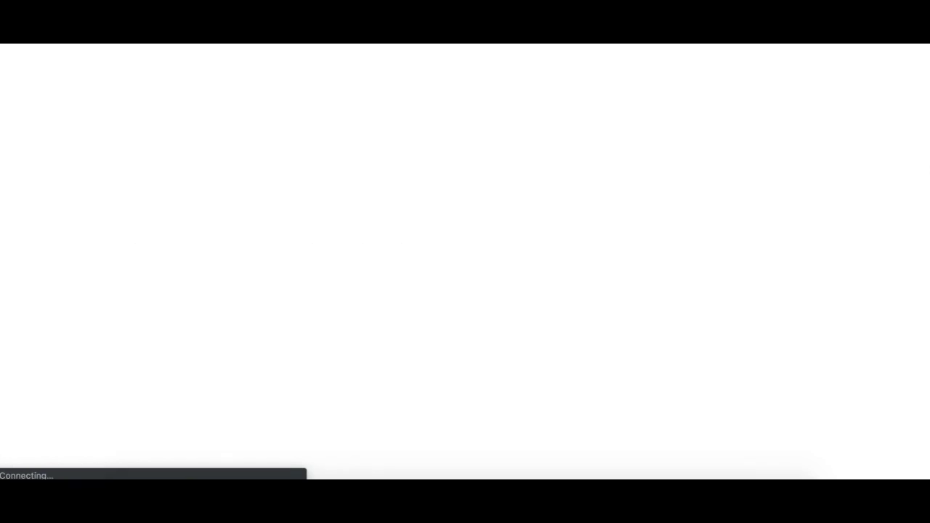
{"action": "scroll", "coordinate": [304, 376], "scroll_direction": "down", "scroll_amount": 5}
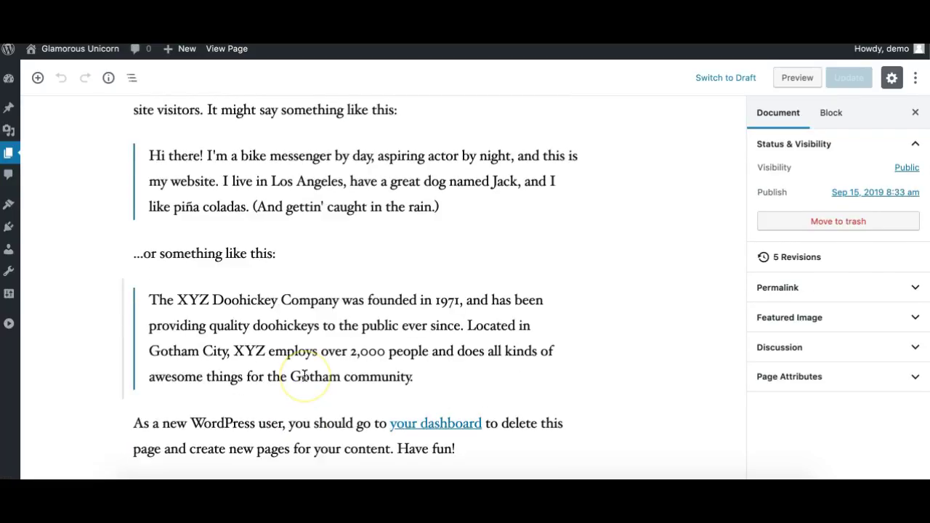
{"action": "scroll", "coordinate": [303, 375], "scroll_direction": "up", "scroll_amount": 5}
{"action": "scroll", "coordinate": [304, 376], "scroll_direction": "down", "scroll_amount": 5}
{"action": "scroll", "coordinate": [305, 376], "scroll_direction": "up", "scroll_amount": 5}
{"action": "scroll", "coordinate": [305, 375], "scroll_direction": "down", "scroll_amount": 5}
{"action": "scroll", "coordinate": [305, 376], "scroll_direction": "up", "scroll_amount": 2}
{"action": "scroll", "coordinate": [304, 376], "scroll_direction": "down", "scroll_amount": 2}
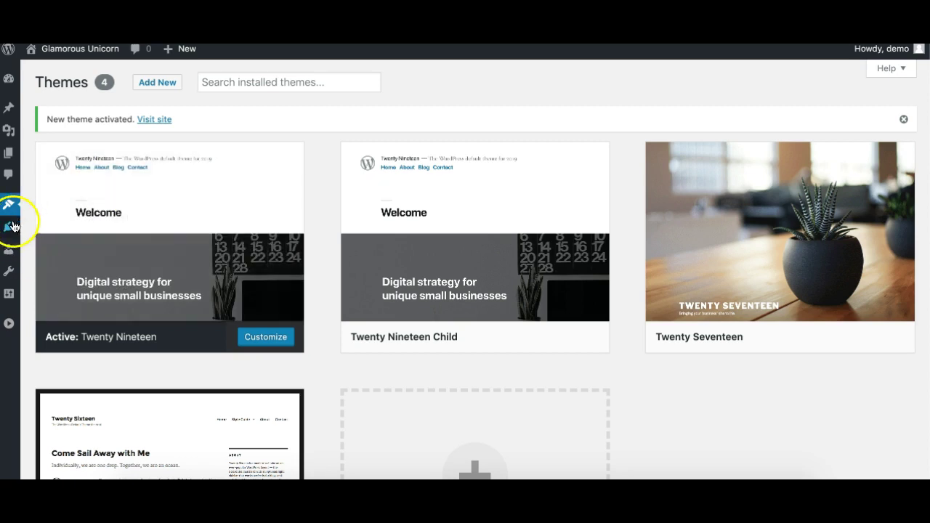
Review the Blocks CSS plugin's details and screenshots in Installed Plugins, then activate it
{"action": "mouse_move", "coordinate": [58, 236]}
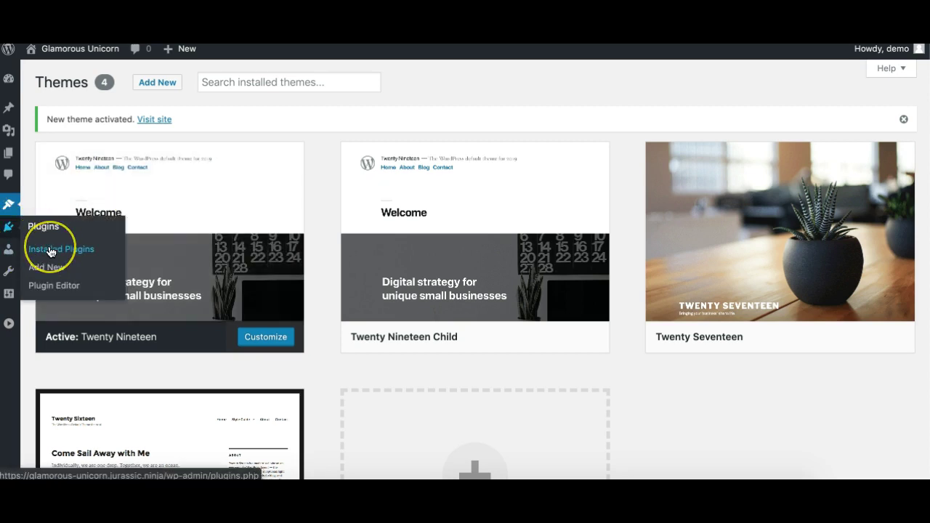
{"action": "left_click", "coordinate": [67, 250]}
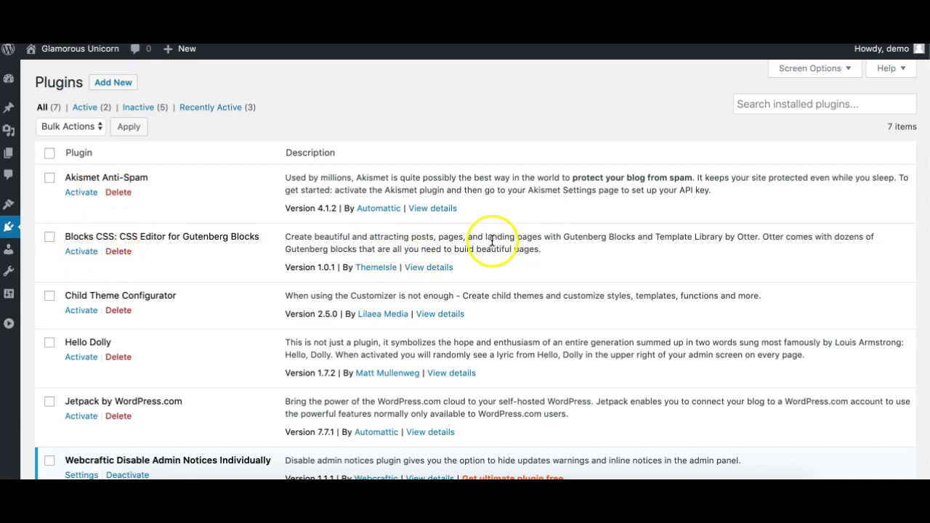
{"action": "left_click", "coordinate": [443, 267]}
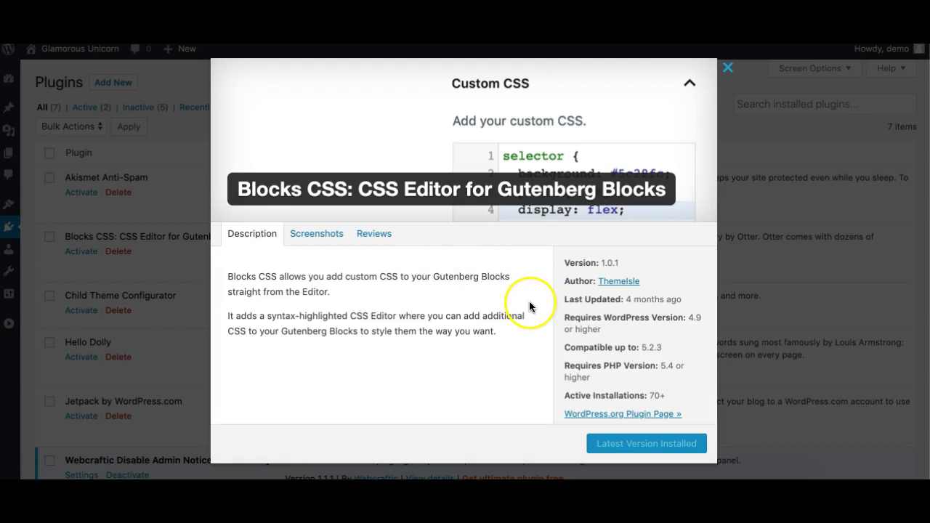
{"action": "scroll", "coordinate": [529, 302], "scroll_direction": "down", "scroll_amount": 5}
{"action": "scroll", "coordinate": [530, 305], "scroll_direction": "up", "scroll_amount": 10}
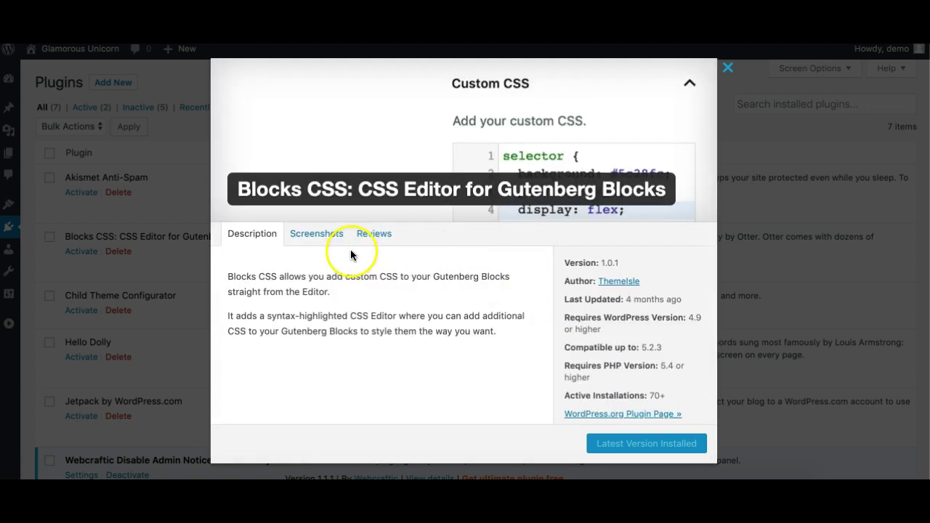
{"action": "left_click", "coordinate": [316, 235]}
{"action": "scroll", "coordinate": [346, 276], "scroll_direction": "down", "scroll_amount": 3}
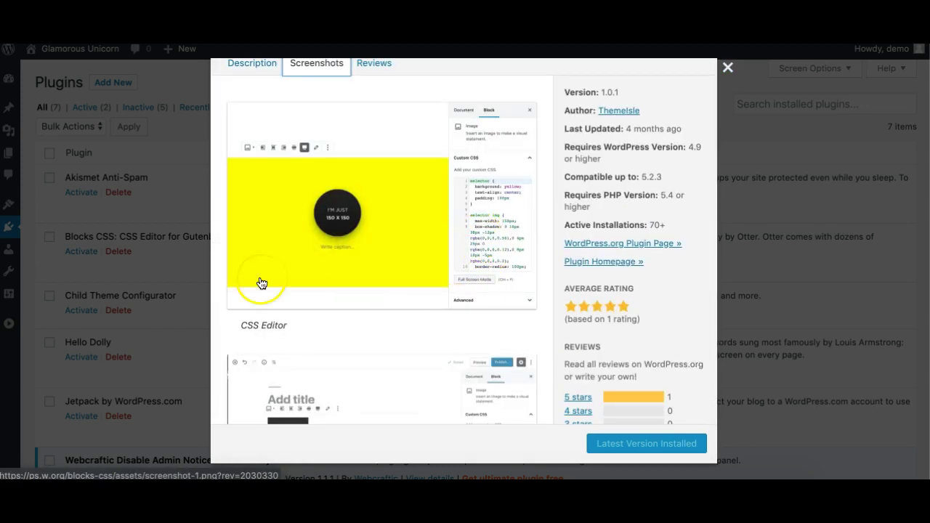
{"action": "left_click", "coordinate": [138, 264]}
{"action": "left_click", "coordinate": [73, 254]}
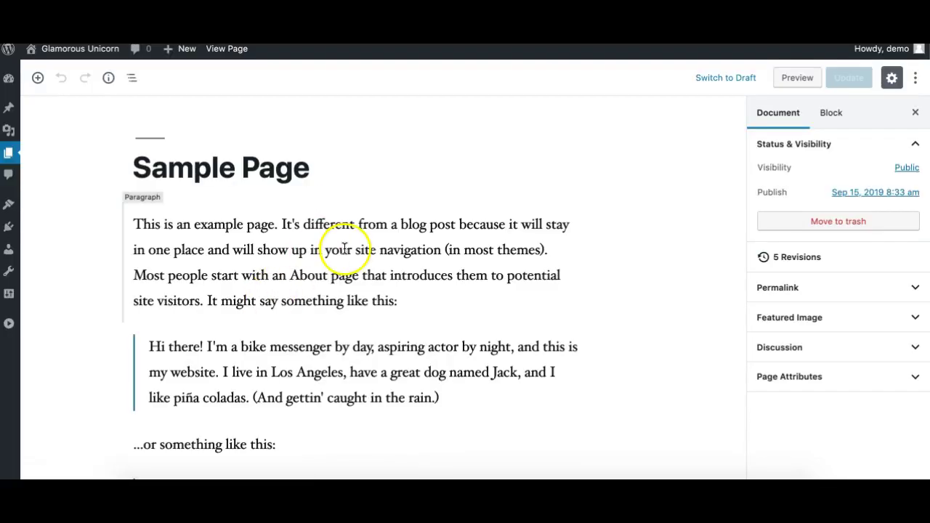
Select the opening paragraph and open its Custom CSS editor, placing the caret in the selector rule
{"action": "left_click", "coordinate": [343, 245]}
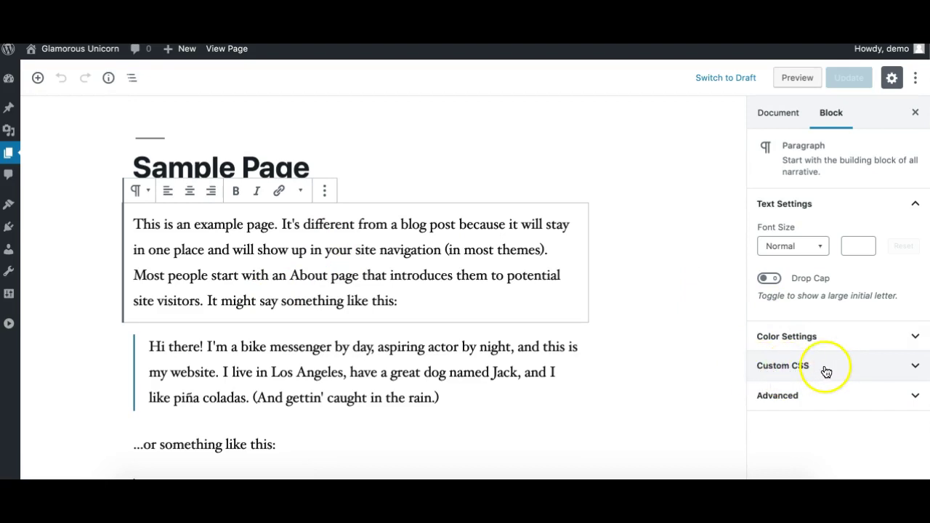
{"action": "left_click", "coordinate": [372, 394]}
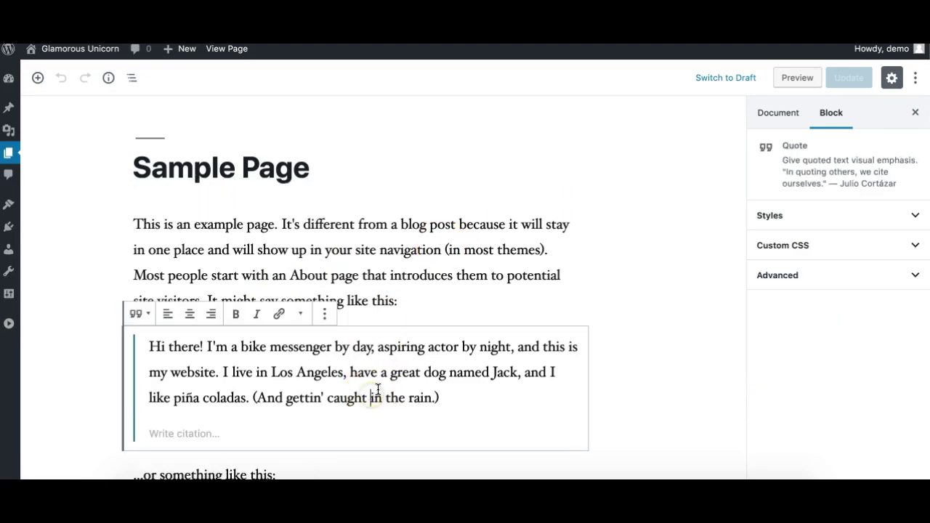
{"action": "left_click", "coordinate": [477, 275]}
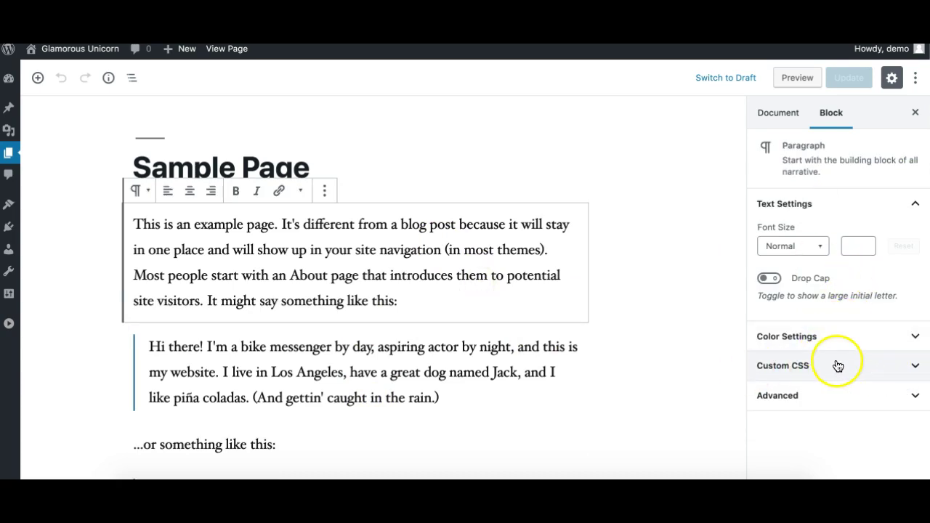
{"action": "left_click", "coordinate": [866, 362]}
{"action": "scroll", "coordinate": [865, 349], "scroll_direction": "down", "scroll_amount": 3}
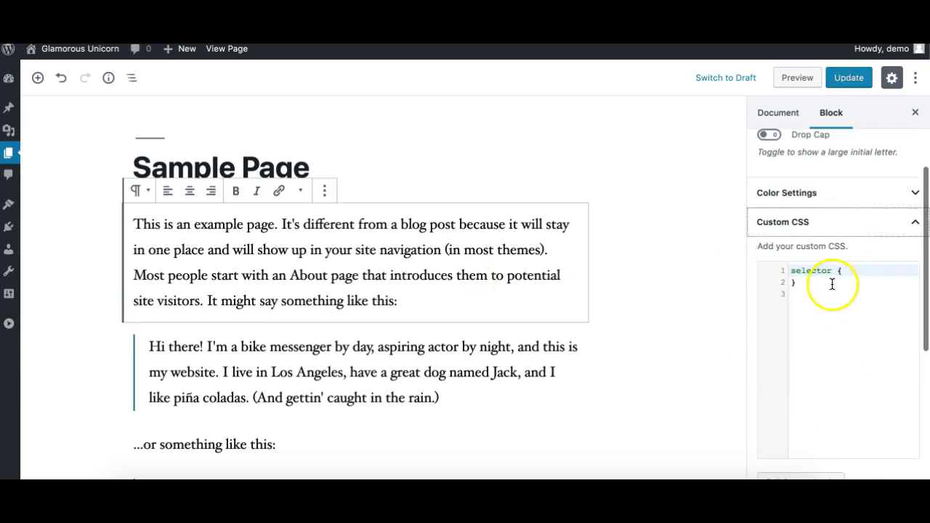
{"action": "scroll", "coordinate": [870, 350], "scroll_direction": "down", "scroll_amount": 1}
{"action": "left_click", "coordinate": [846, 180]}
{"action": "scroll", "coordinate": [832, 283], "scroll_direction": "down", "scroll_amount": 1}
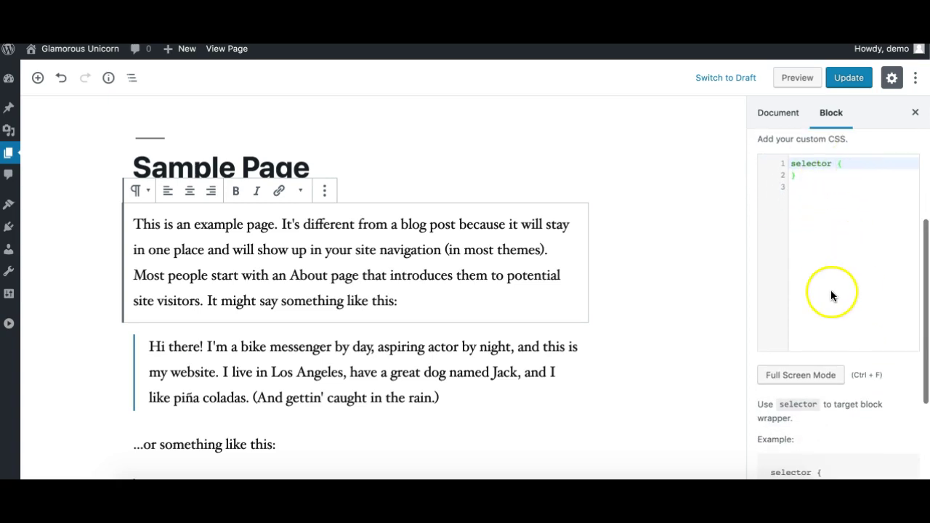
{"action": "scroll", "coordinate": [824, 291], "scroll_direction": "down", "scroll_amount": 5}
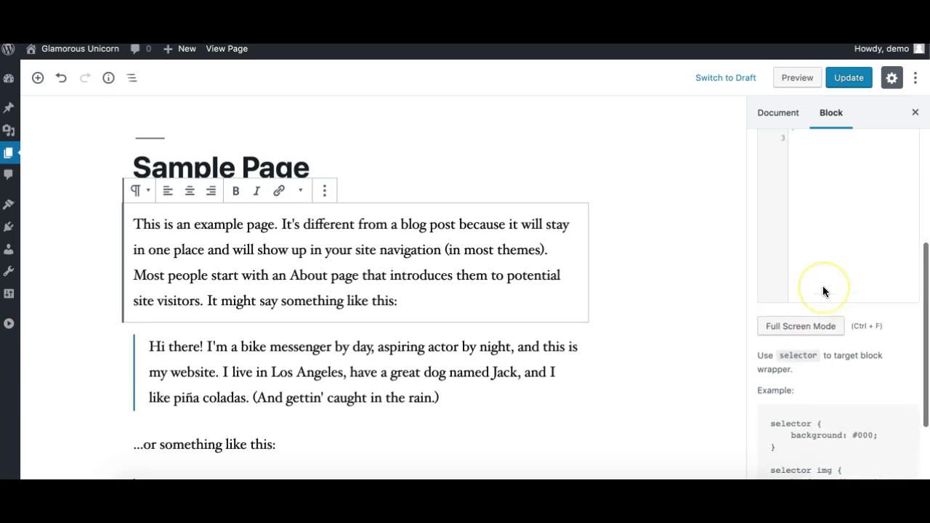
Delete red-text from the paragraph's Additional CSS Class, leaving ticss-3f03a973
{"action": "left_click", "coordinate": [814, 469]}
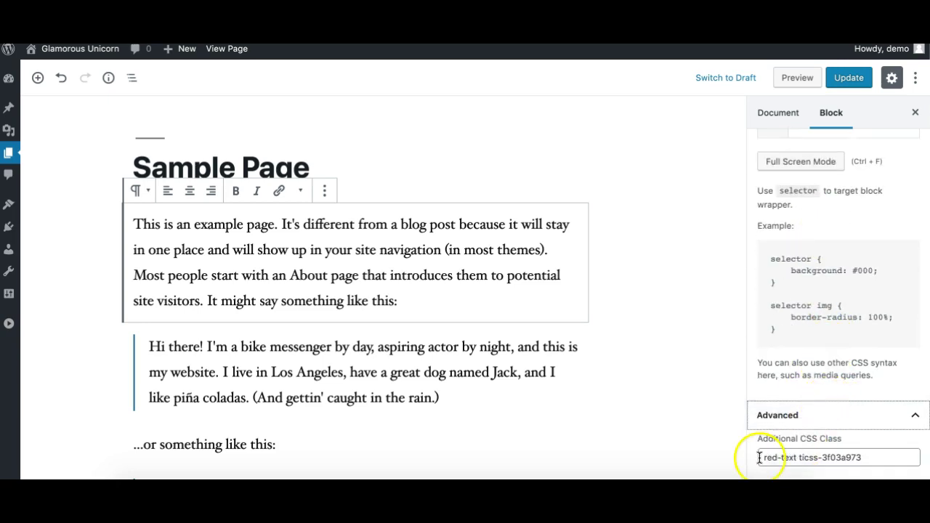
{"action": "left_click", "coordinate": [799, 456]}
{"action": "key", "text": "BackSpace"}
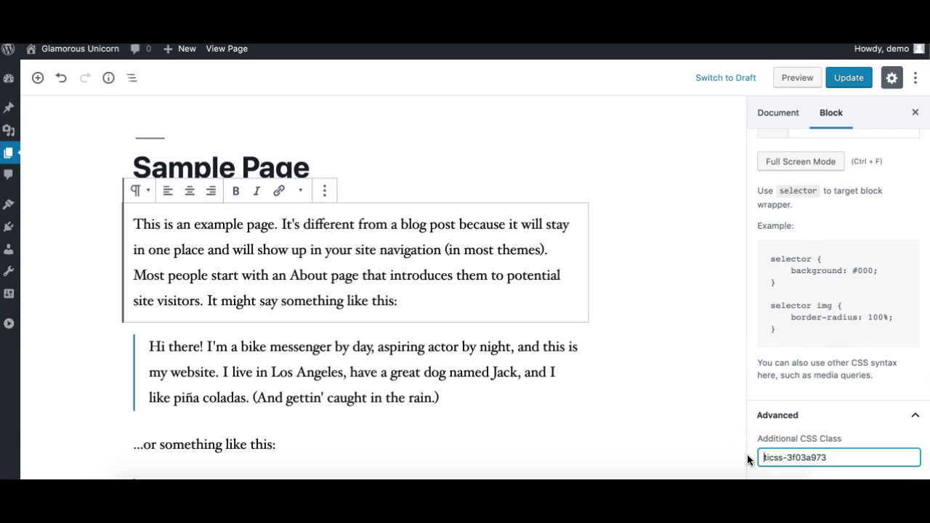
{"action": "left_click", "coordinate": [796, 456]}
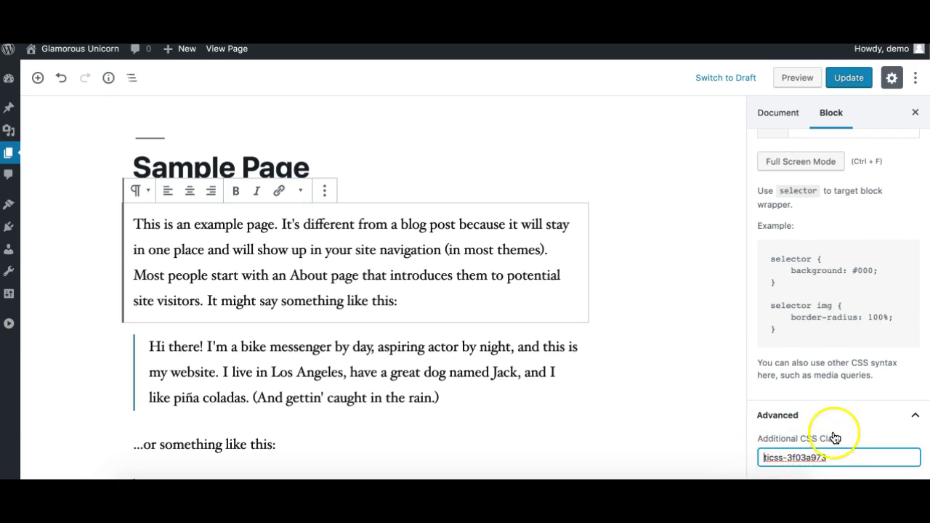
{"action": "scroll", "coordinate": [812, 236], "scroll_direction": "up", "scroll_amount": 5}
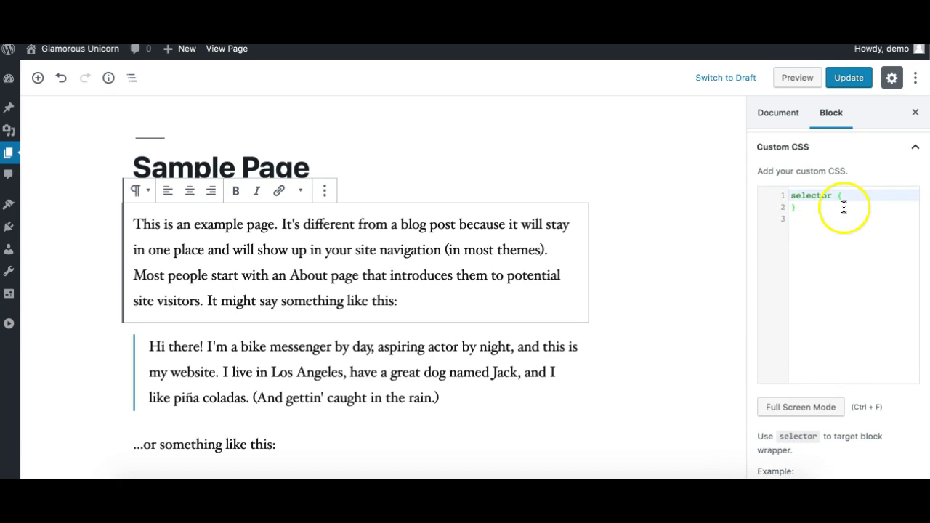
Add color:red; inside the paragraph's Custom CSS selector rule, update the page, and return to editing
{"action": "key", "text": "Return"}
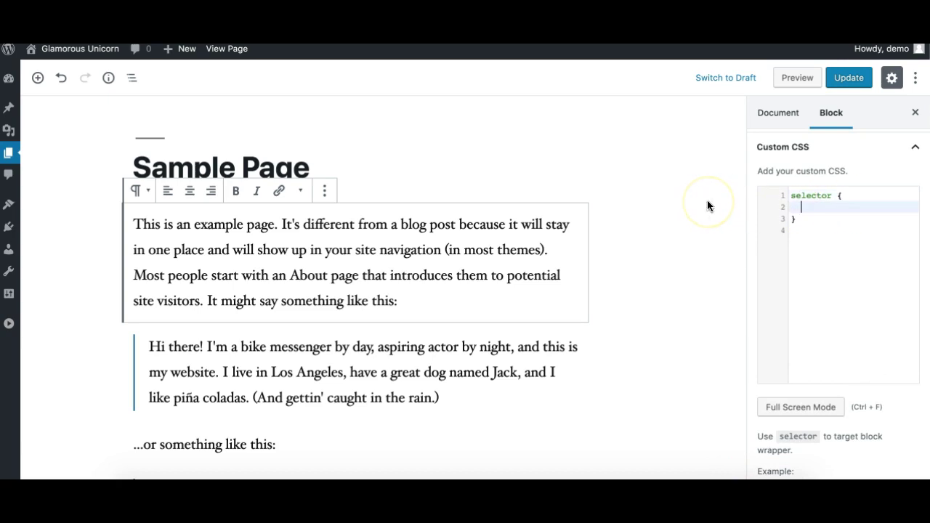
{"action": "type", "text": "color:red;"}
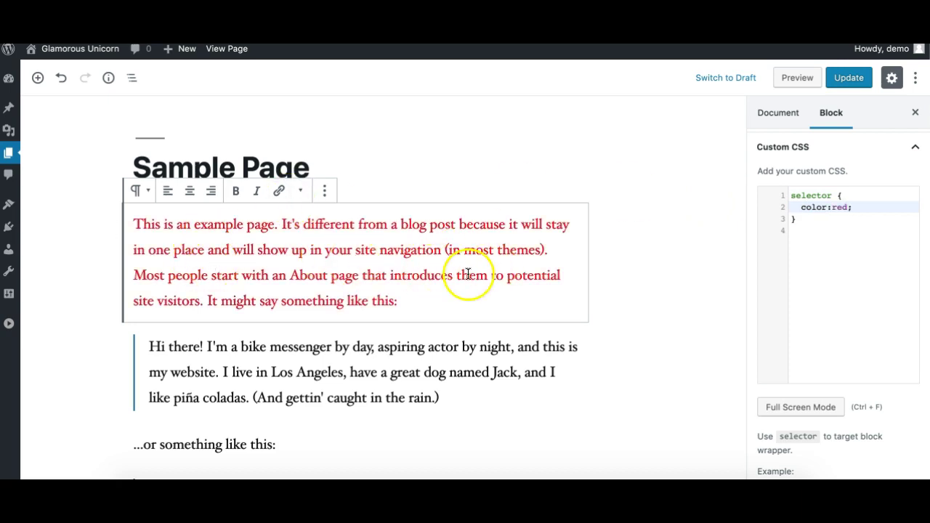
{"action": "left_click", "coordinate": [847, 79]}
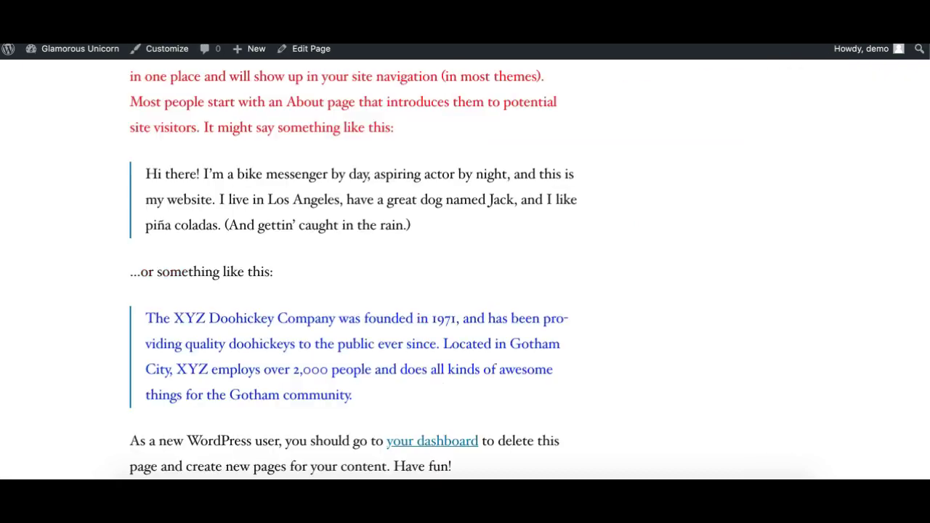
{"action": "left_click", "coordinate": [331, 49]}
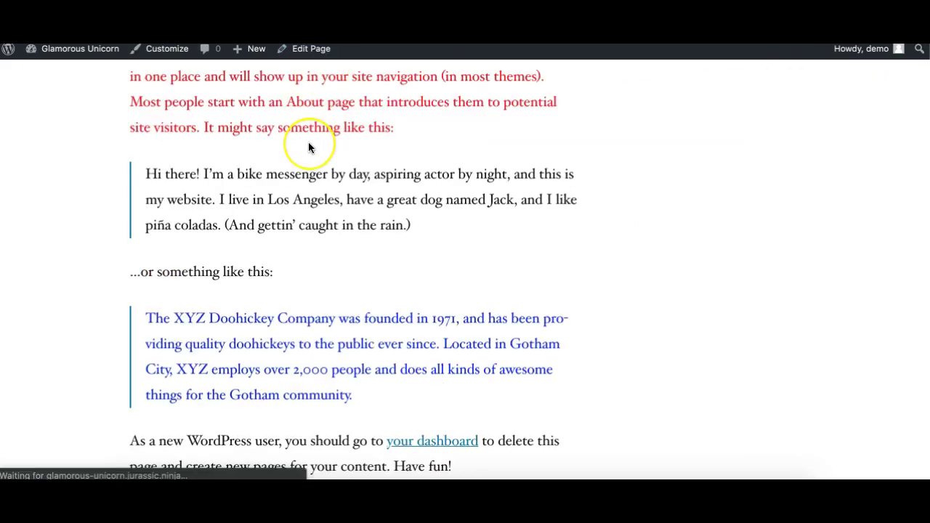
{"action": "scroll", "coordinate": [275, 135], "scroll_direction": "up", "scroll_amount": 5}
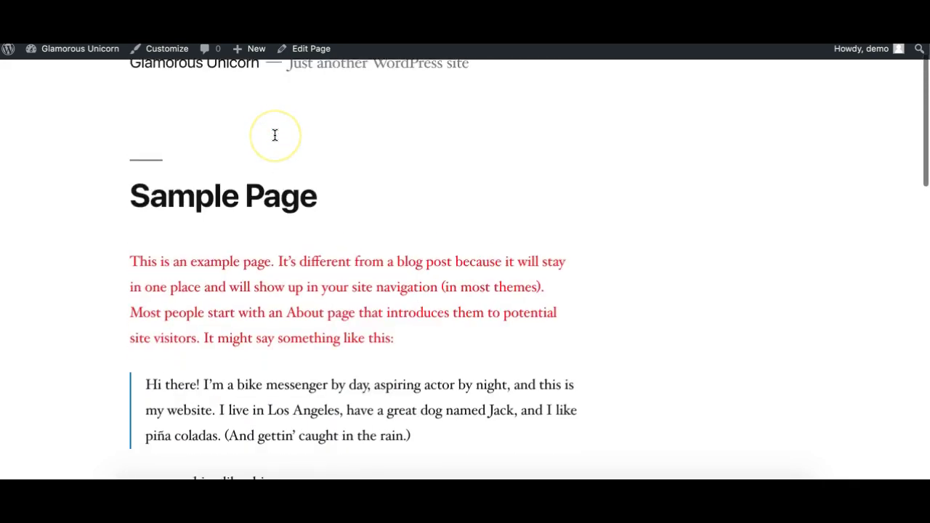
{"action": "scroll", "coordinate": [275, 135], "scroll_direction": "down", "scroll_amount": 2}
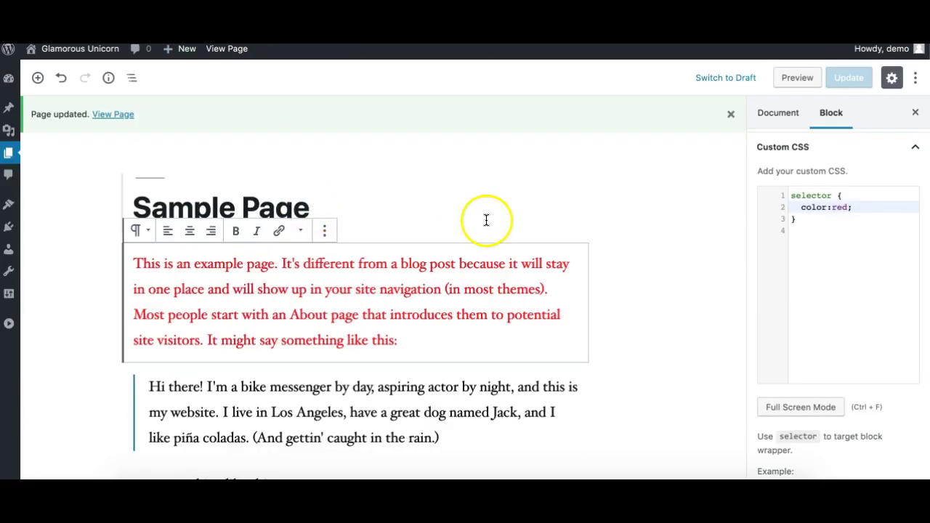
Check the XYZ quote's blue-text class and the red paragraph's ticss-3f03a973 class in Advanced
{"action": "scroll", "coordinate": [669, 322], "scroll_direction": "down", "scroll_amount": 2}
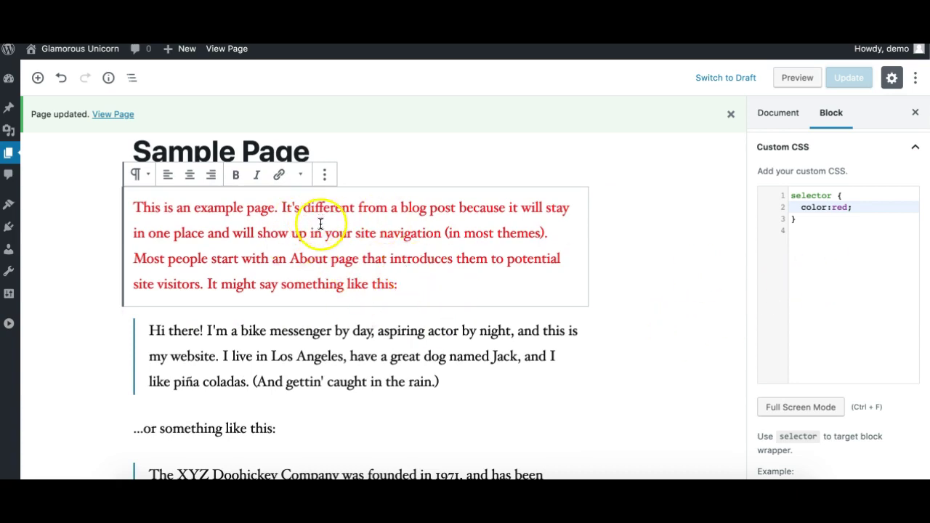
{"action": "double_click", "coordinate": [269, 236]}
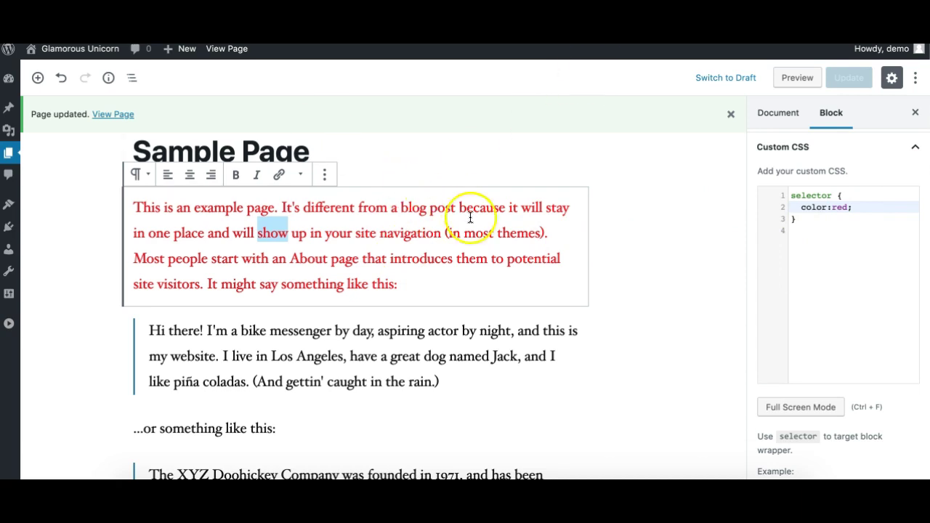
{"action": "left_click", "coordinate": [401, 259]}
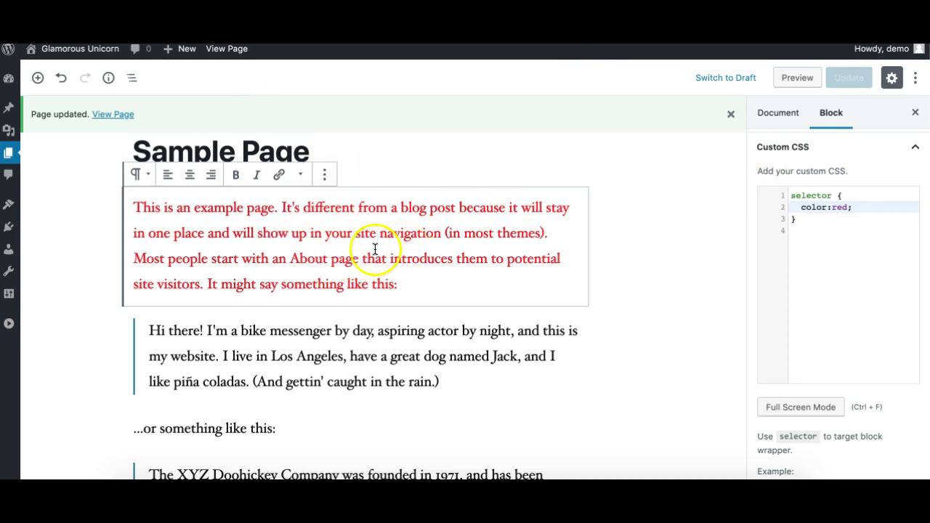
{"action": "scroll", "coordinate": [404, 347], "scroll_direction": "down", "scroll_amount": 3}
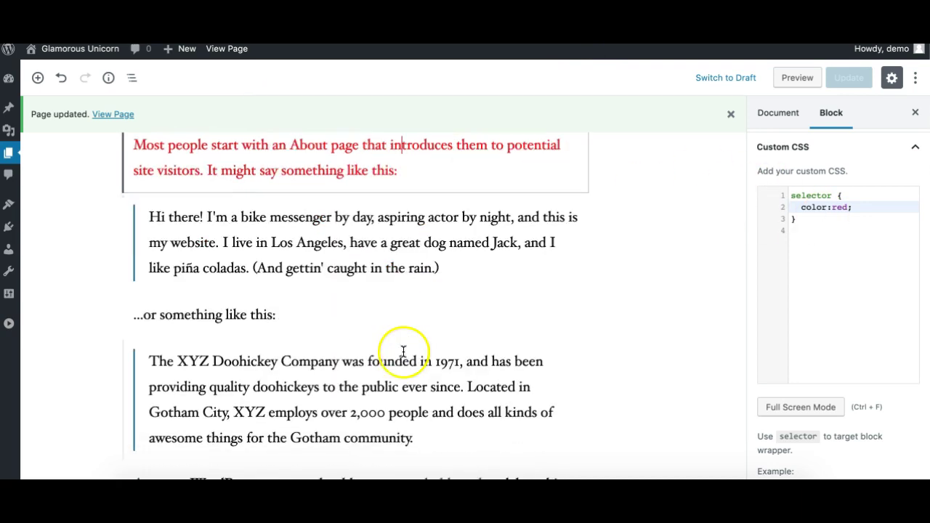
{"action": "left_click", "coordinate": [349, 385]}
{"action": "scroll", "coordinate": [353, 386], "scroll_direction": "down", "scroll_amount": 2}
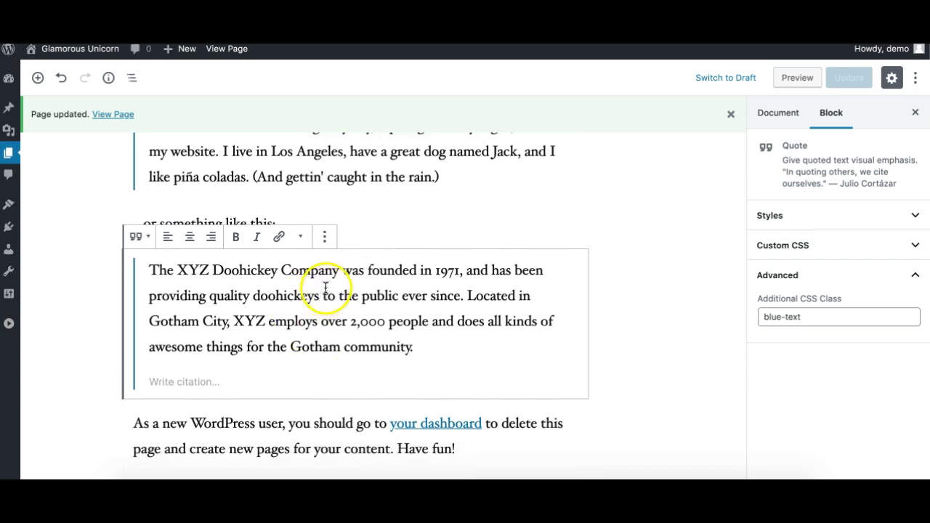
{"action": "scroll", "coordinate": [327, 234], "scroll_direction": "up", "scroll_amount": 3}
{"action": "left_click", "coordinate": [354, 158]}
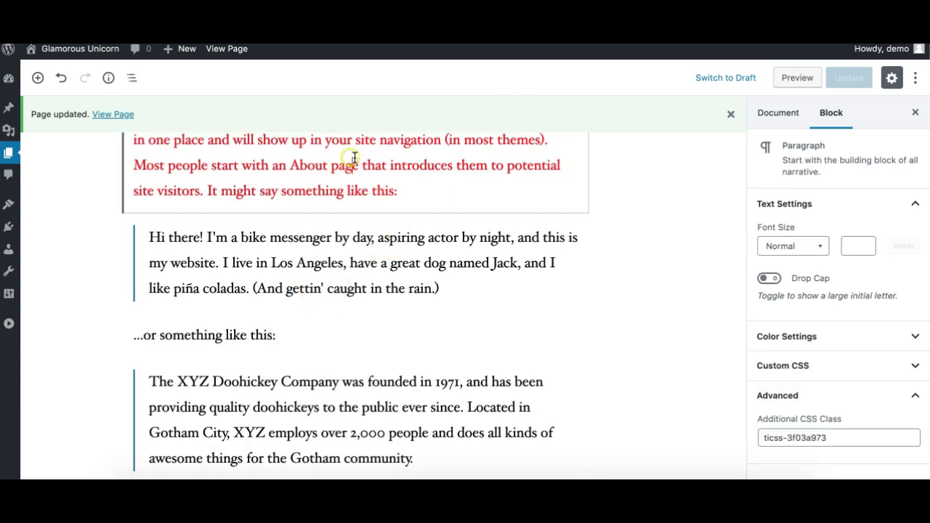
{"action": "left_click", "coordinate": [440, 288]}
Remove the my-quote class from the quote and add background-color:yellow; as its custom CSS
{"action": "triple_click", "coordinate": [813, 327]}
{"action": "key", "text": "BackSpace"}
{"action": "left_click", "coordinate": [856, 242]}
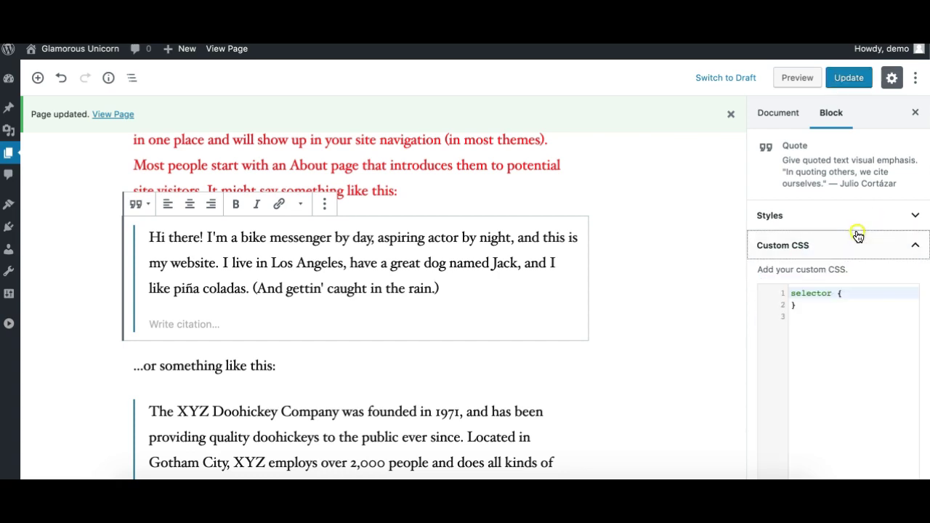
{"action": "left_click", "coordinate": [858, 293]}
{"action": "key", "text": "Return"}
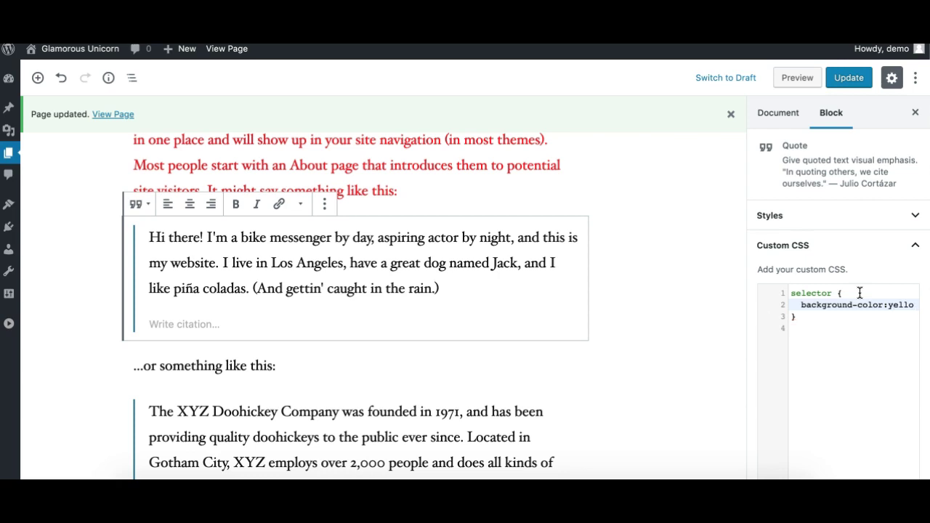
{"action": "type", "text": ";"}
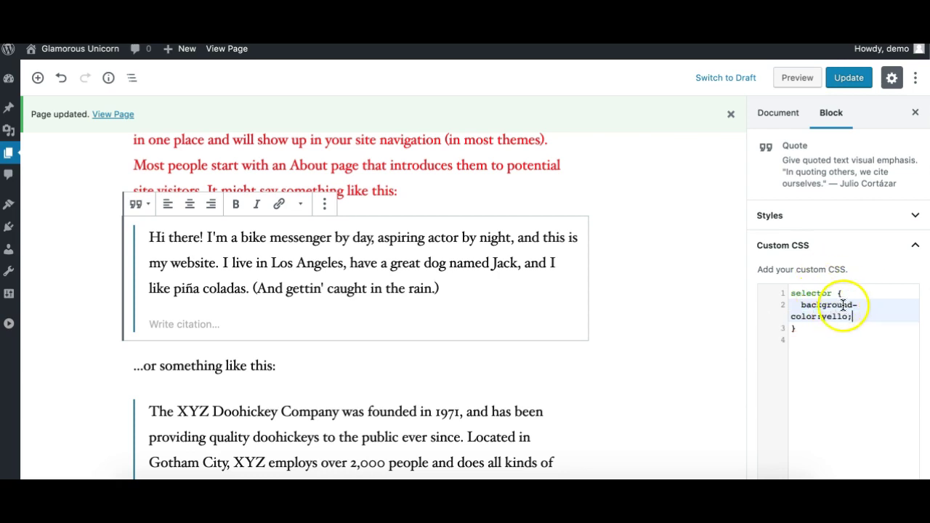
{"action": "left_click", "coordinate": [842, 312]}
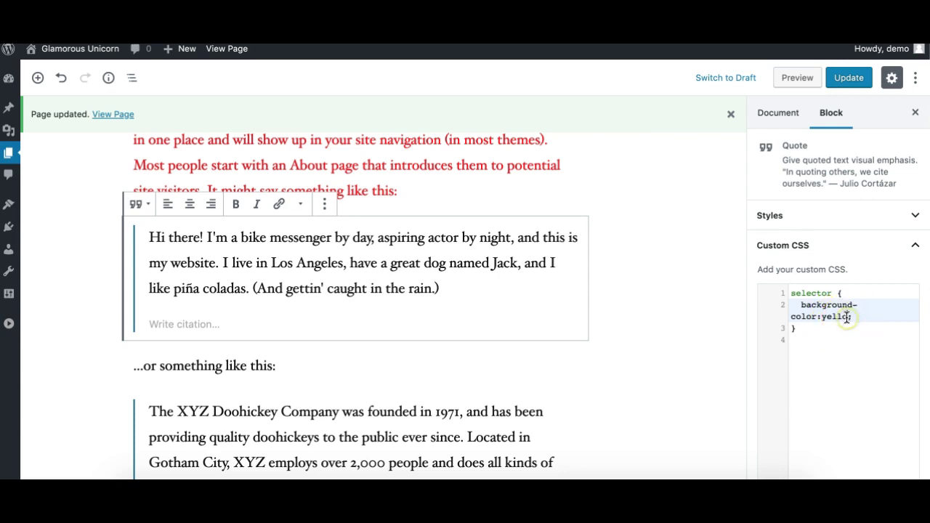
{"action": "type", "text": "w"}
Select the quote block again to check its yellow background
{"action": "left_click", "coordinate": [496, 281]}
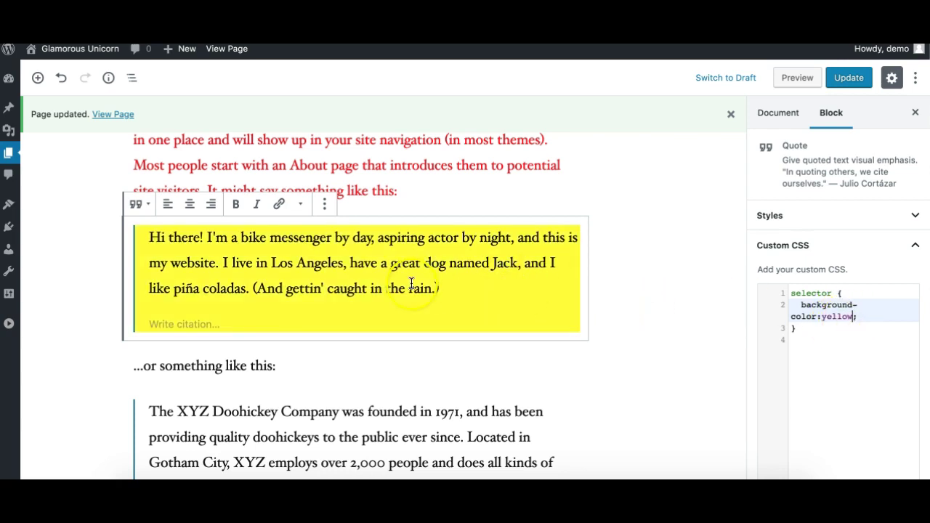
{"action": "scroll", "coordinate": [831, 342], "scroll_direction": "down", "scroll_amount": 2}
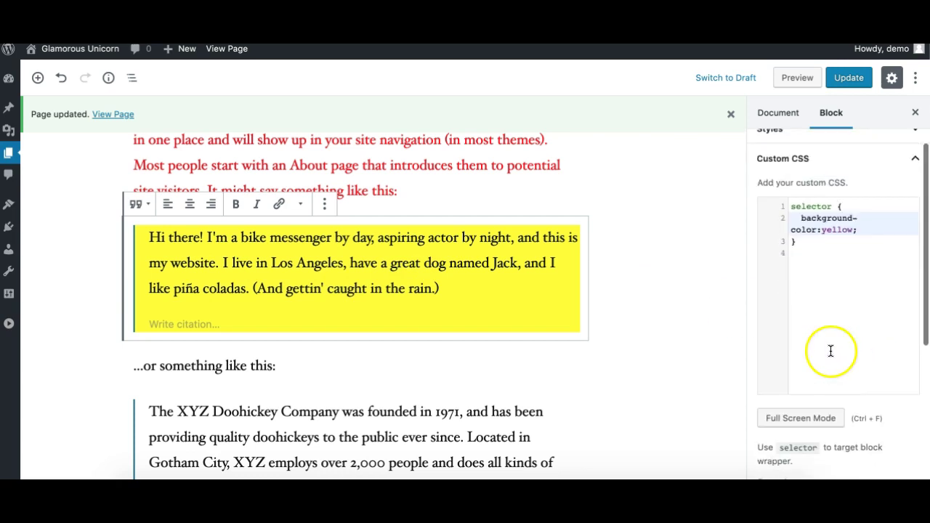
{"action": "left_click", "coordinate": [275, 274]}
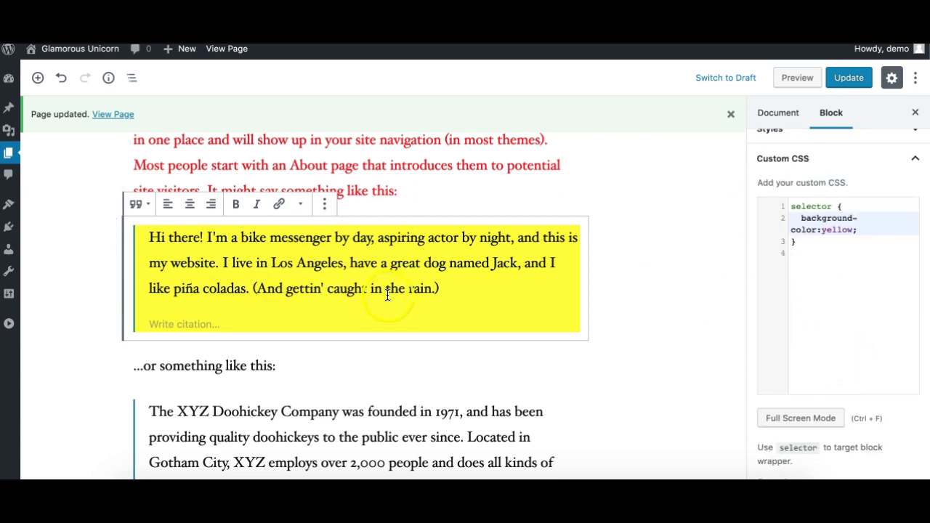
{"action": "left_click", "coordinate": [698, 257]}
Go to the Customizer's empty Additional CSS panel and scroll the preview to the Sample Page
{"action": "left_click", "coordinate": [629, 247]}
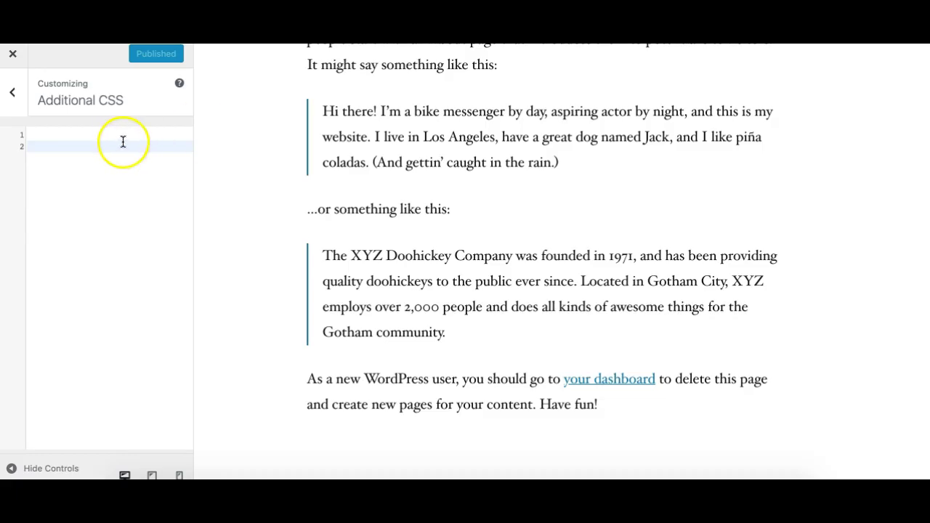
{"action": "scroll", "coordinate": [314, 127], "scroll_direction": "up", "scroll_amount": 3}
{"action": "scroll", "coordinate": [313, 146], "scroll_direction": "up", "scroll_amount": 2}
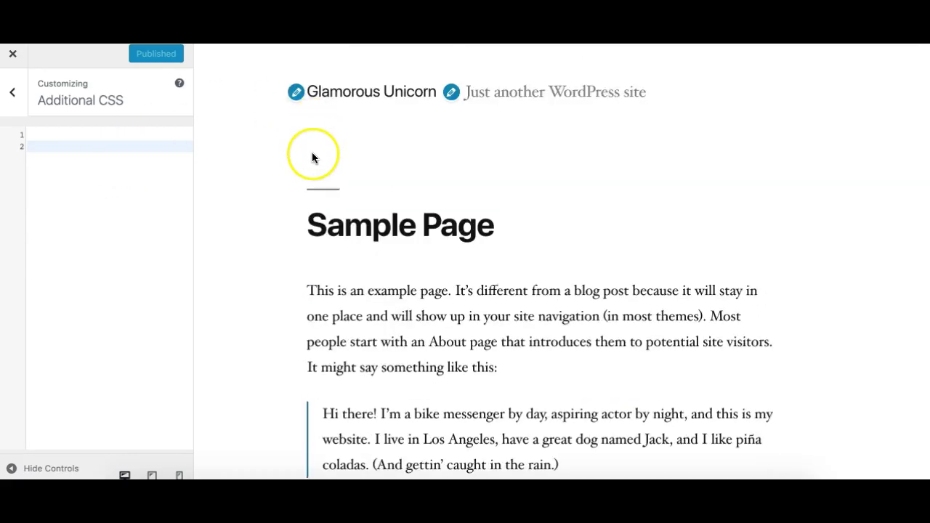
{"action": "scroll", "coordinate": [323, 152], "scroll_direction": "down", "scroll_amount": 2}
{"action": "left_click", "coordinate": [318, 237]}
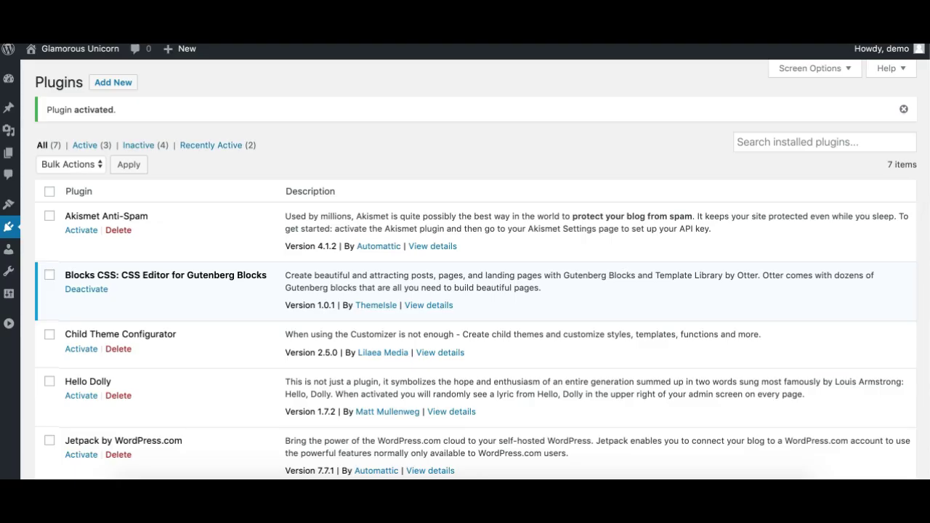
Open Appearance > Theme Editor, showing Twenty Nineteen's style.css
{"action": "mouse_move", "coordinate": [9, 205]}
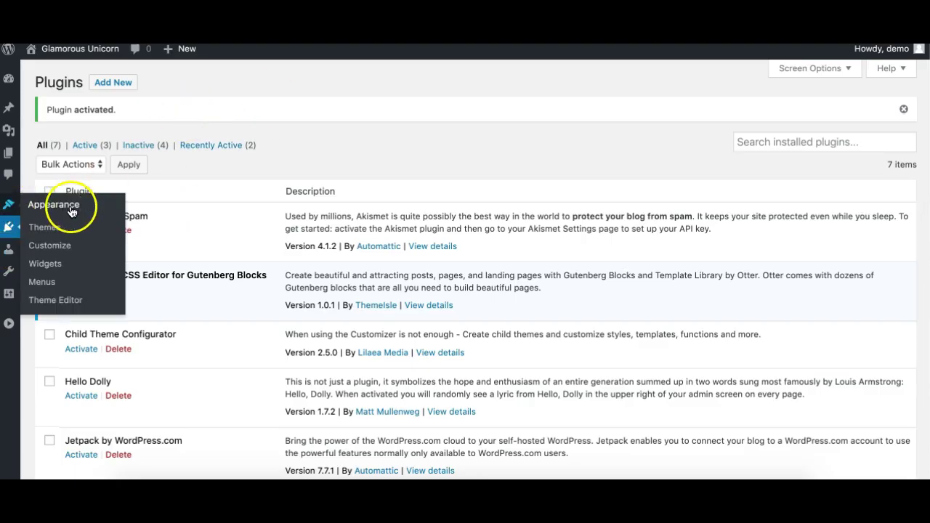
{"action": "left_click", "coordinate": [73, 282]}
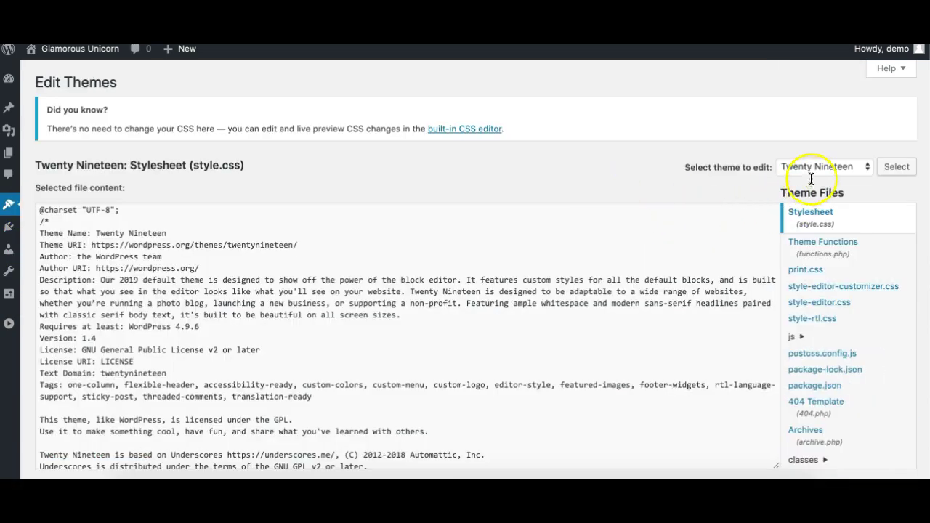
Load the Twenty Nineteen Child theme's stylesheet, then open its functions.php
{"action": "left_click", "coordinate": [818, 167]}
{"action": "left_click", "coordinate": [823, 152]}
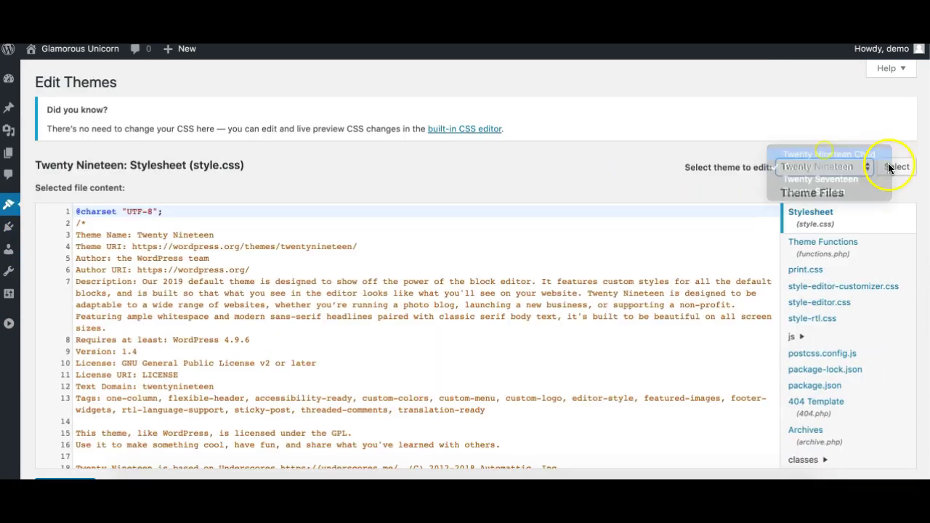
{"action": "left_click", "coordinate": [899, 167]}
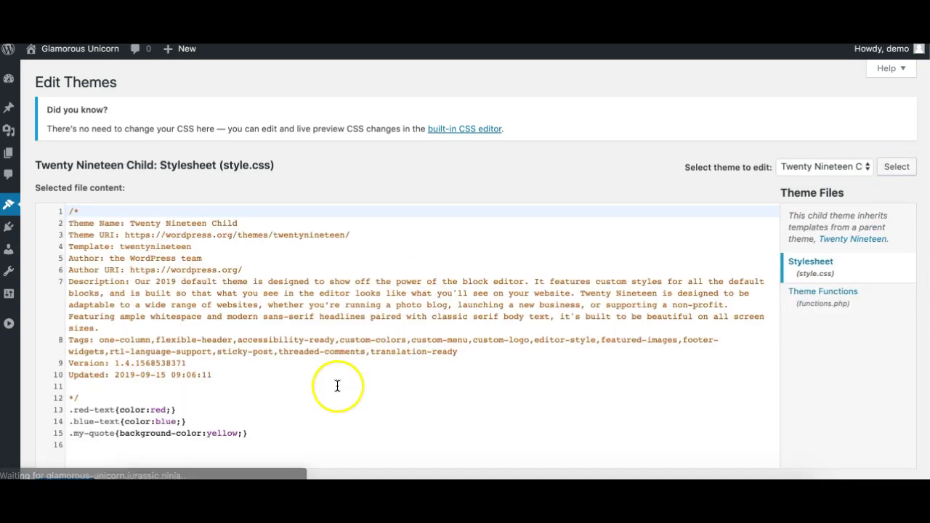
{"action": "scroll", "coordinate": [330, 388], "scroll_direction": "down", "scroll_amount": 2}
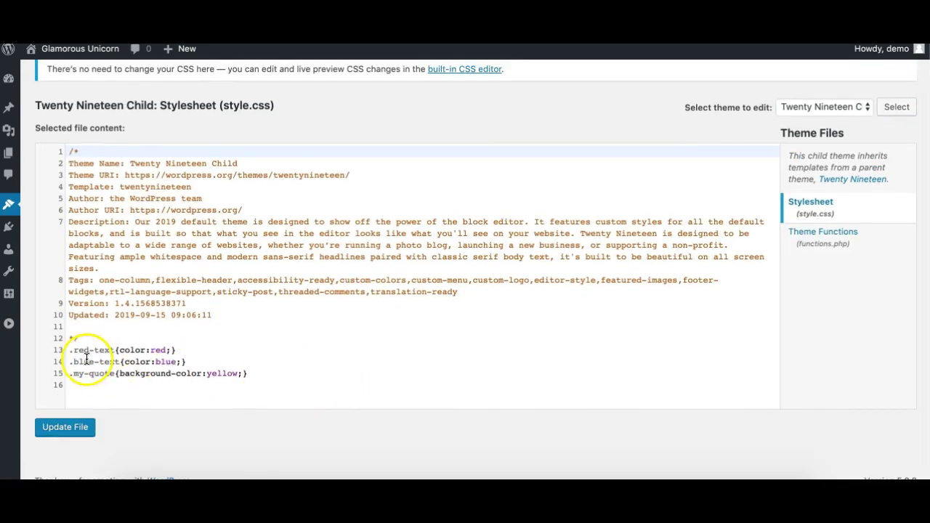
{"action": "left_click", "coordinate": [834, 241]}
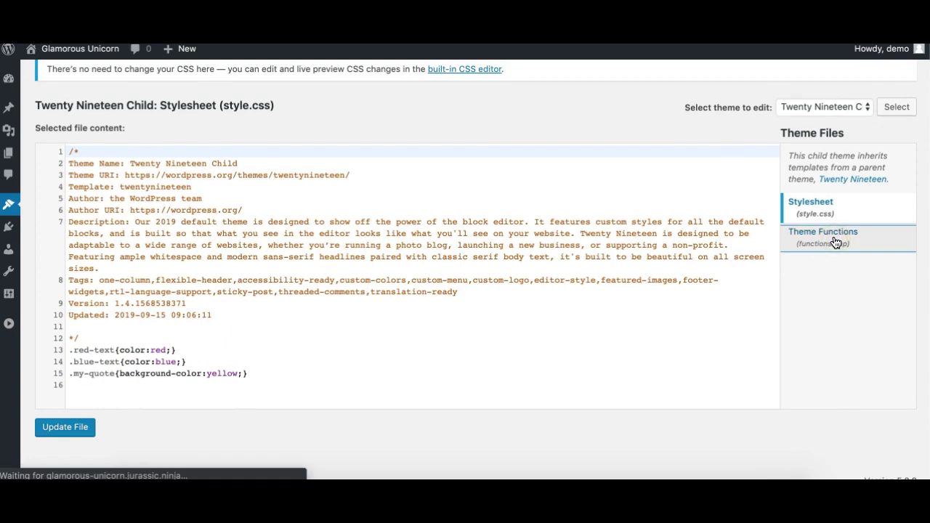
{"action": "scroll", "coordinate": [291, 367], "scroll_direction": "down", "scroll_amount": 3}
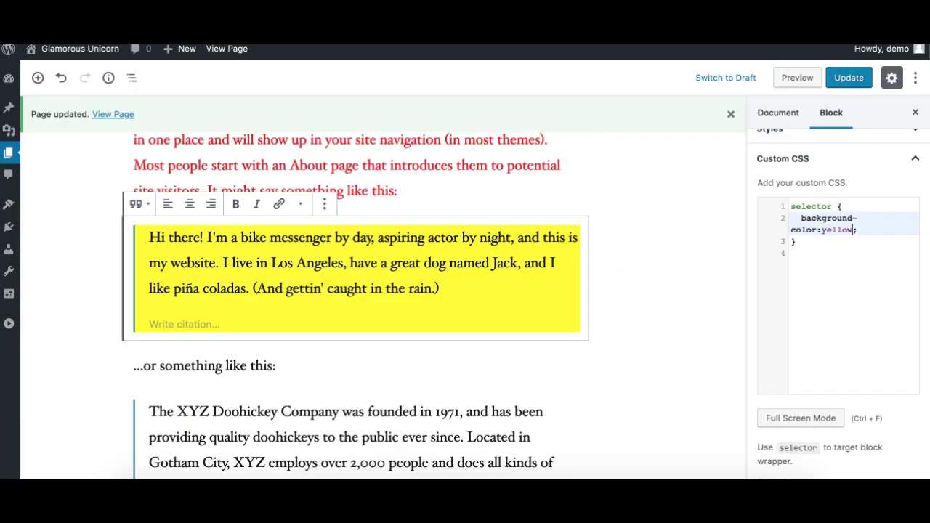
Review the quote's background-color:yellow Custom CSS rule in the block editor, then deselect the block
{"action": "scroll", "coordinate": [401, 215], "scroll_direction": "up", "scroll_amount": 3}
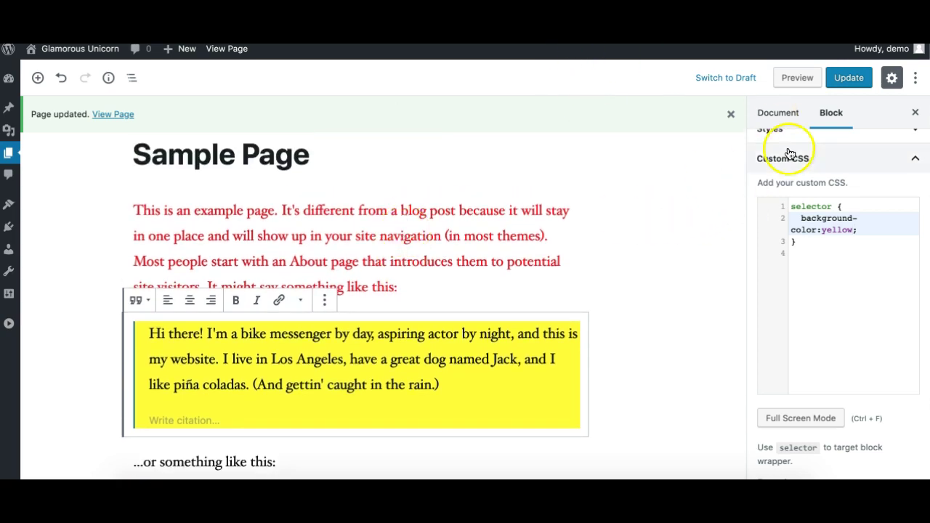
{"action": "scroll", "coordinate": [407, 283], "scroll_direction": "down", "scroll_amount": 3}
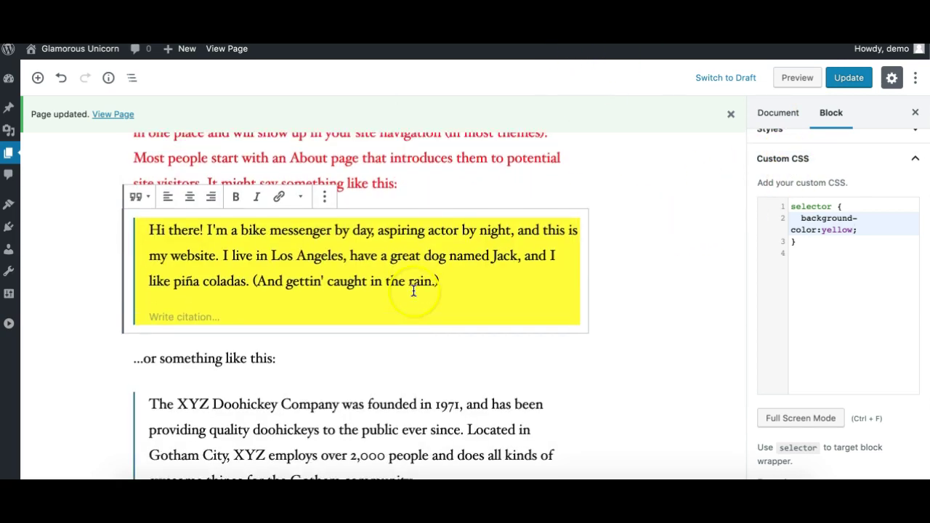
{"action": "left_click", "coordinate": [822, 218]}
{"action": "left_click", "coordinate": [827, 221]}
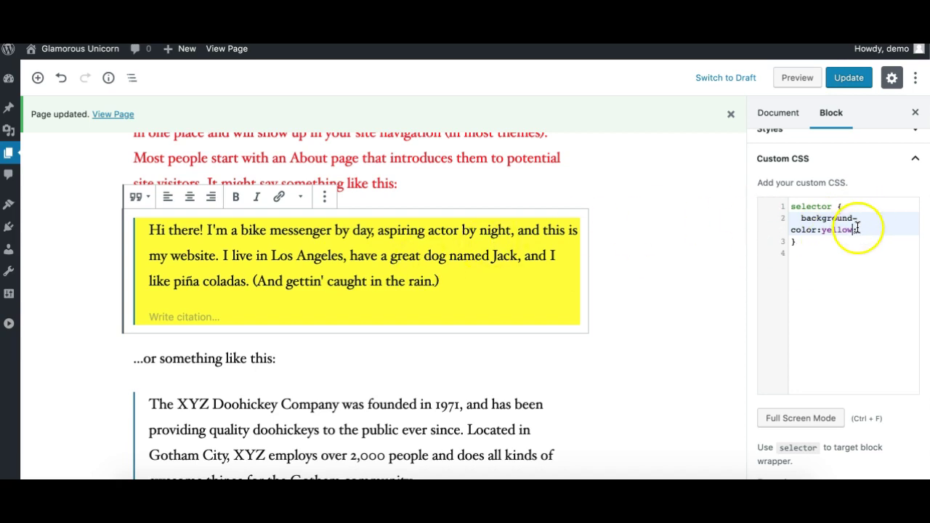
{"action": "scroll", "coordinate": [476, 335], "scroll_direction": "down", "scroll_amount": 3}
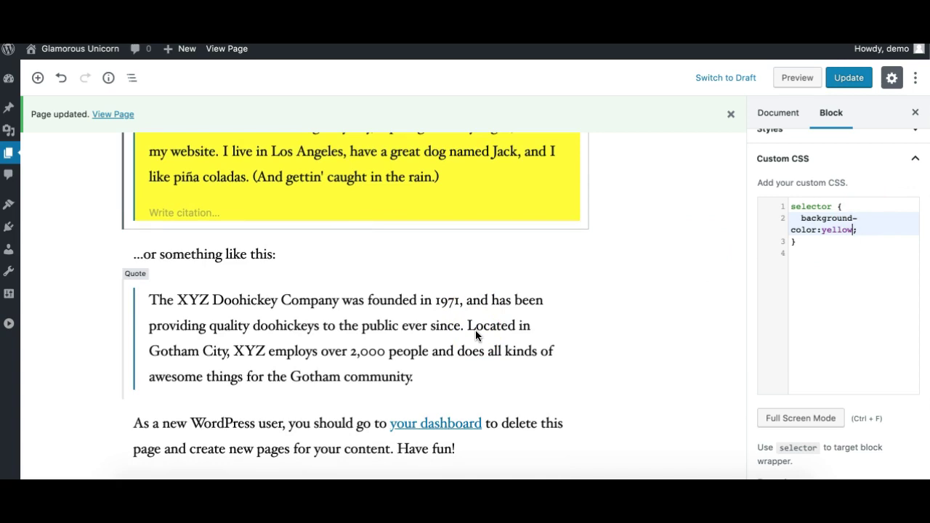
{"action": "left_click", "coordinate": [65, 389]}
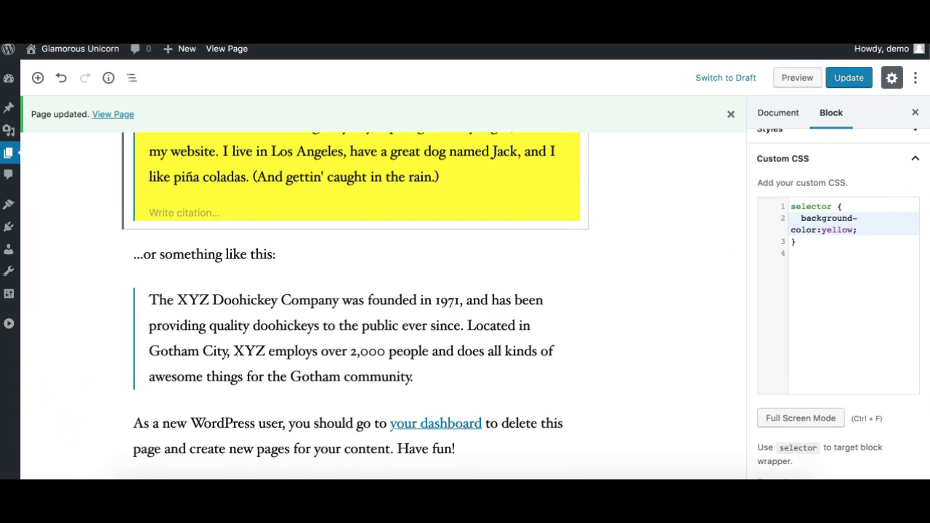